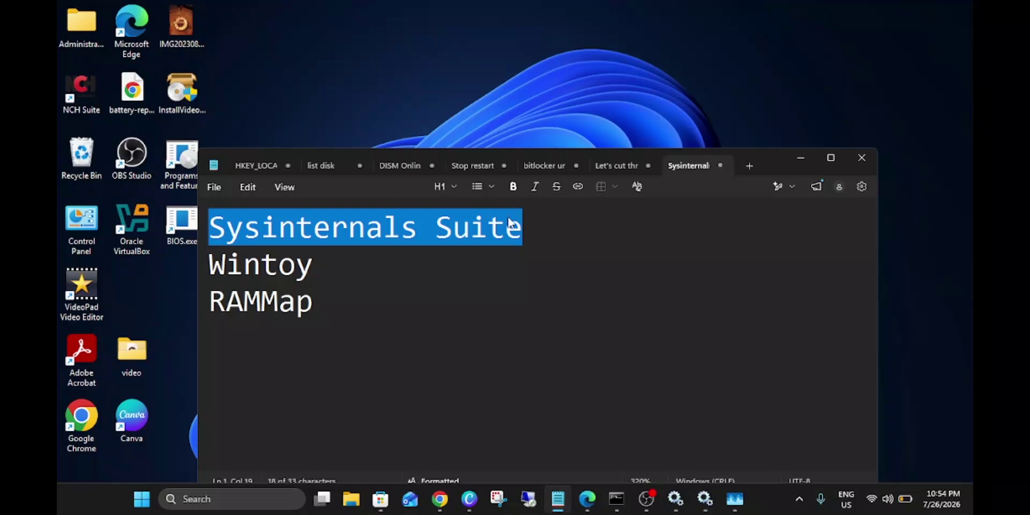
Step: Switch to Microsoft Edge and open the Microsoft Learn Sysinternals Suite page from the search results for "sysinternals download"
left_click(529, 232)
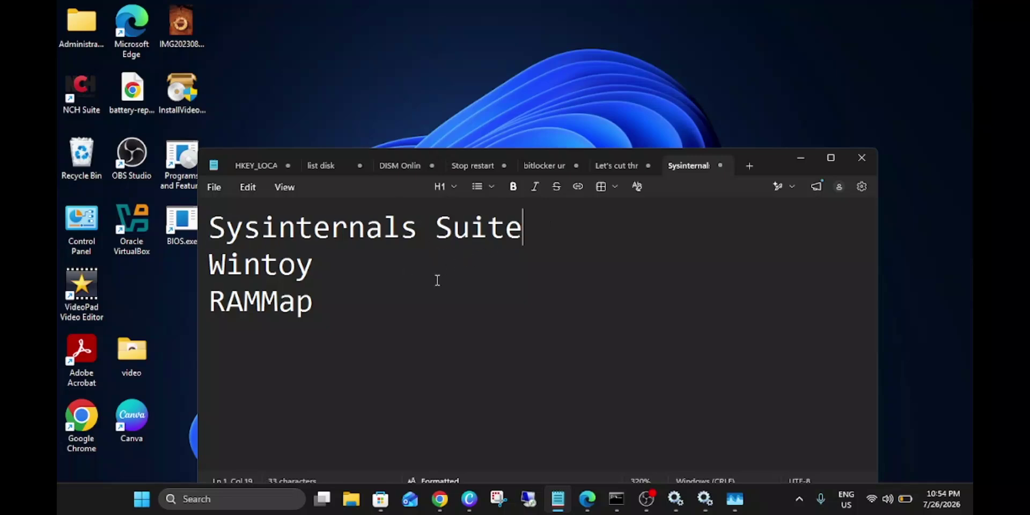
left_click(587, 498)
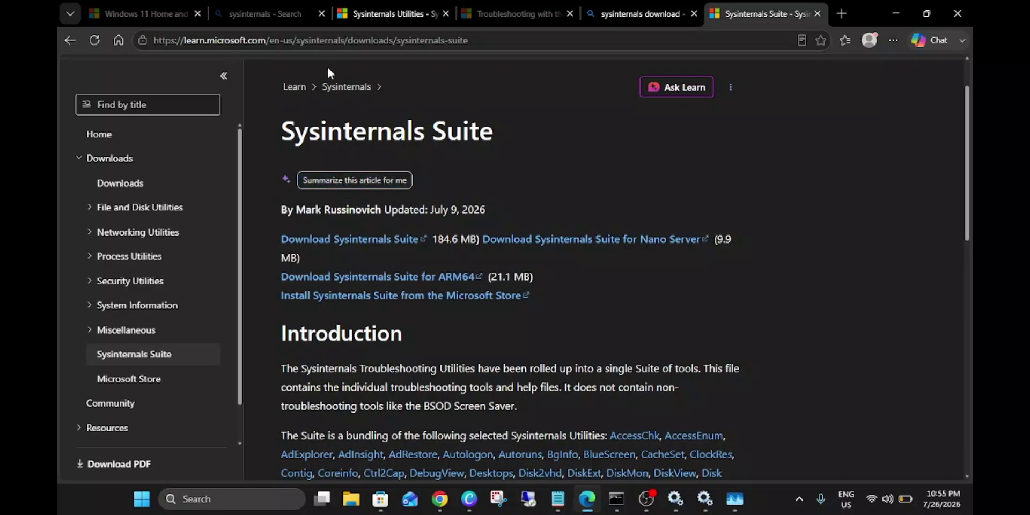
left_click(69, 45)
scroll(289, 150, "up", 5)
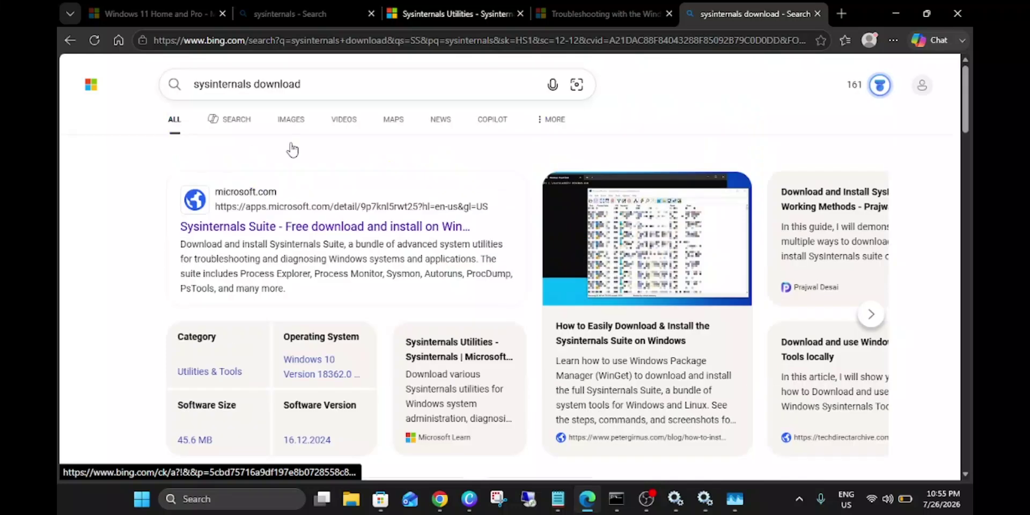
left_click(231, 94)
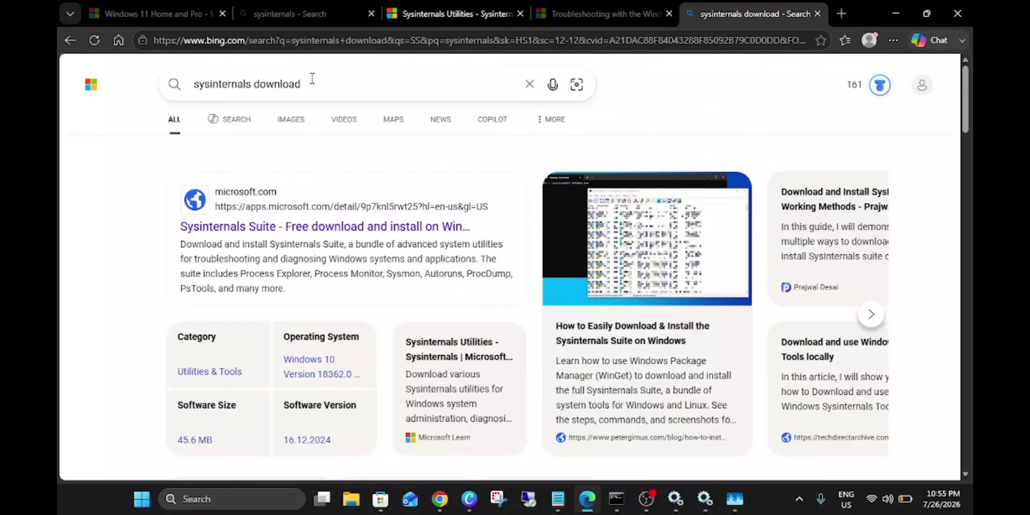
scroll(236, 231, "down", 5)
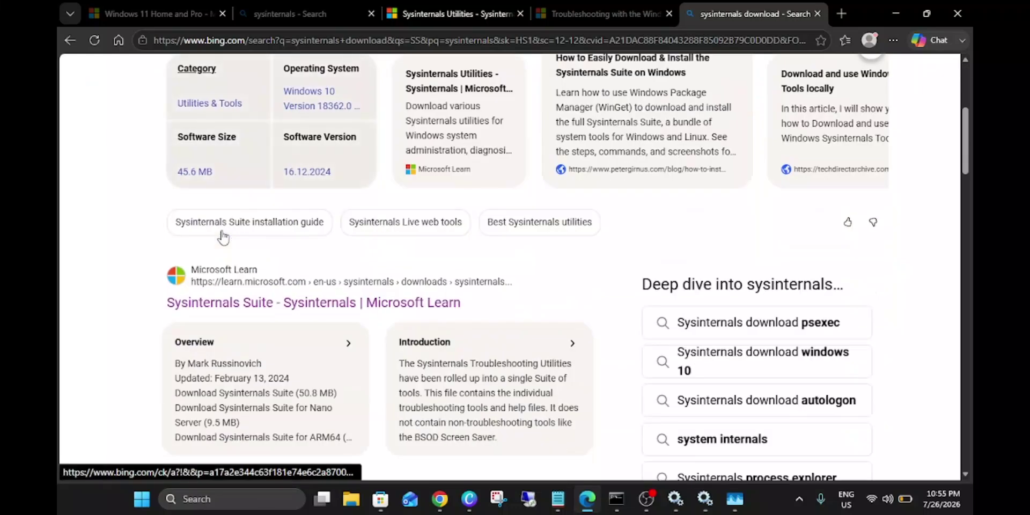
left_click(236, 304)
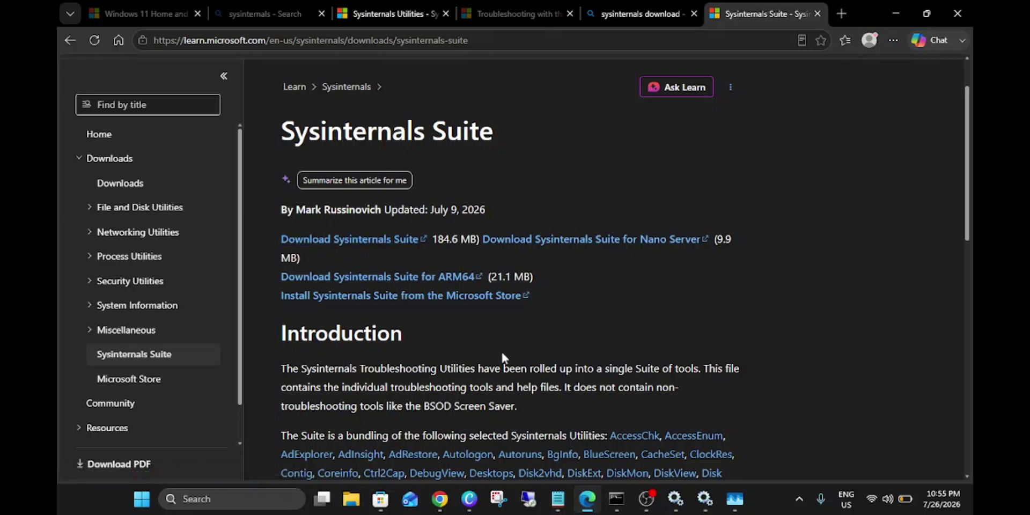
Step: Switch to File Explorer and open the extracted SysinternalsSuite folder in Downloads
left_click(354, 496)
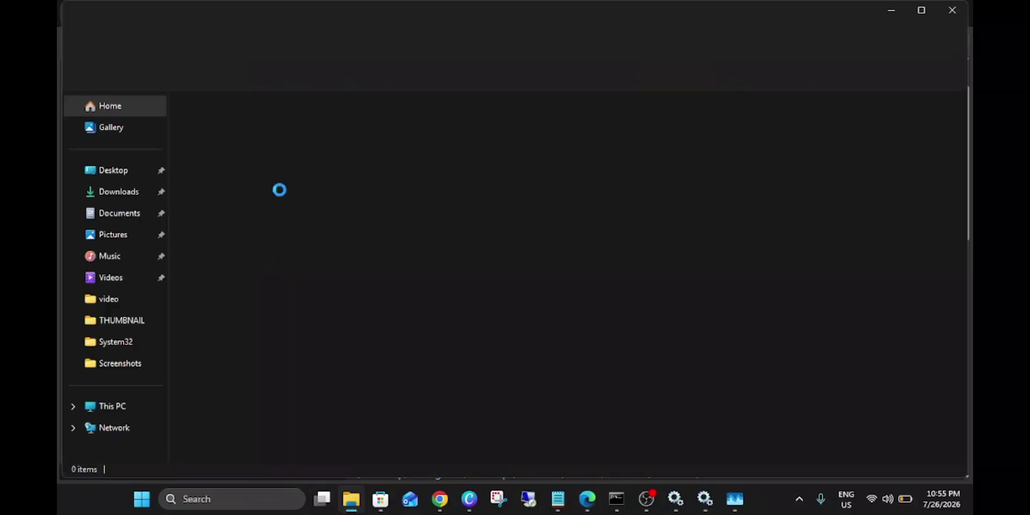
left_click(118, 201)
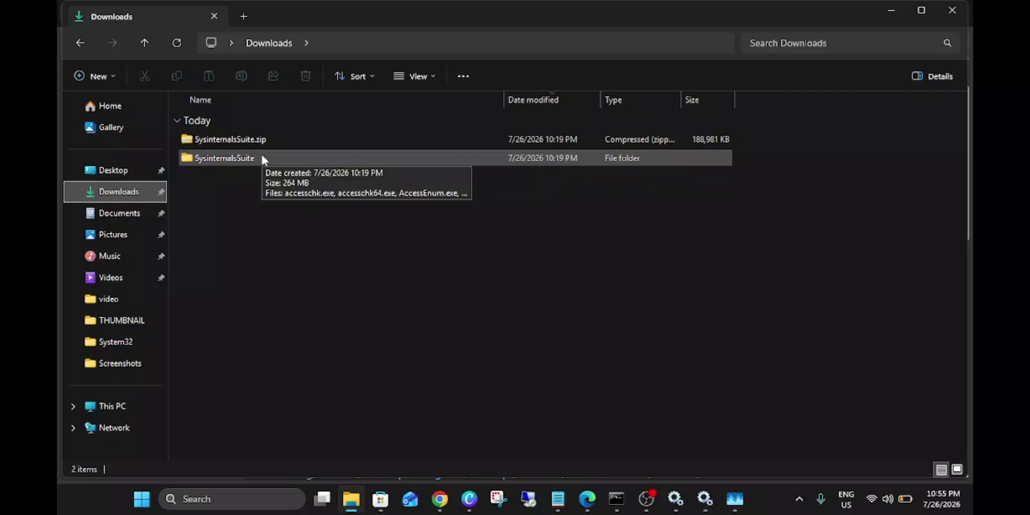
double_click(262, 156)
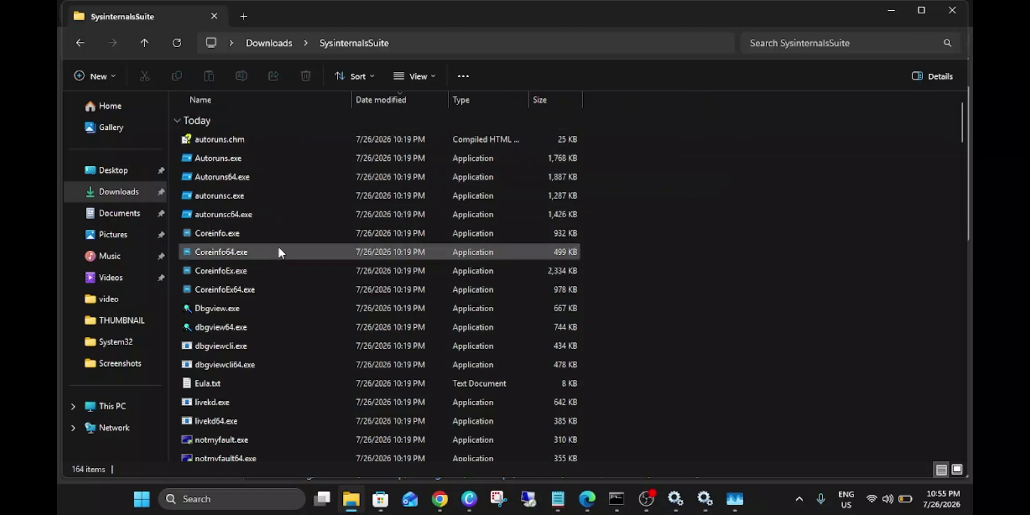
Step: Launch Autoruns64.exe from the SysinternalsSuite folder with administrator rights
mouse_move(204, 182)
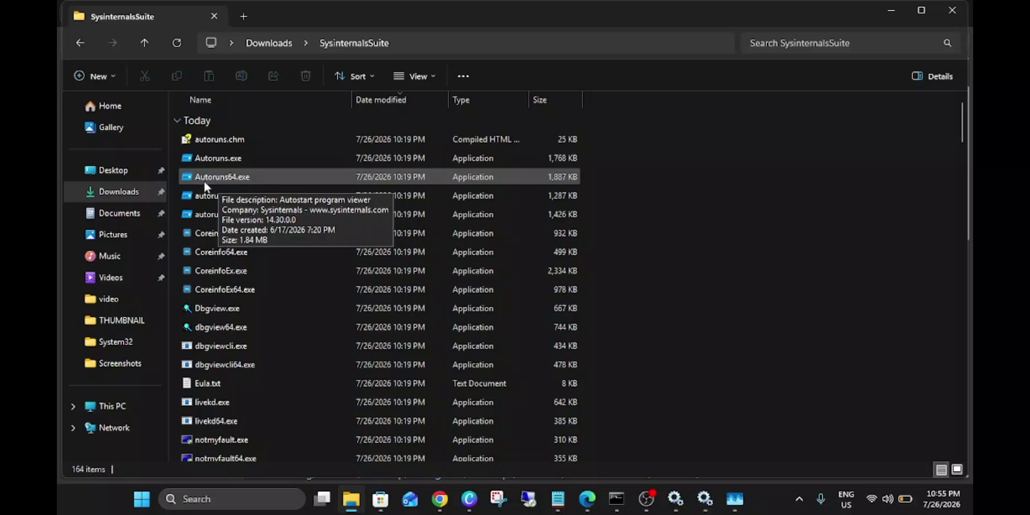
right_click(242, 178)
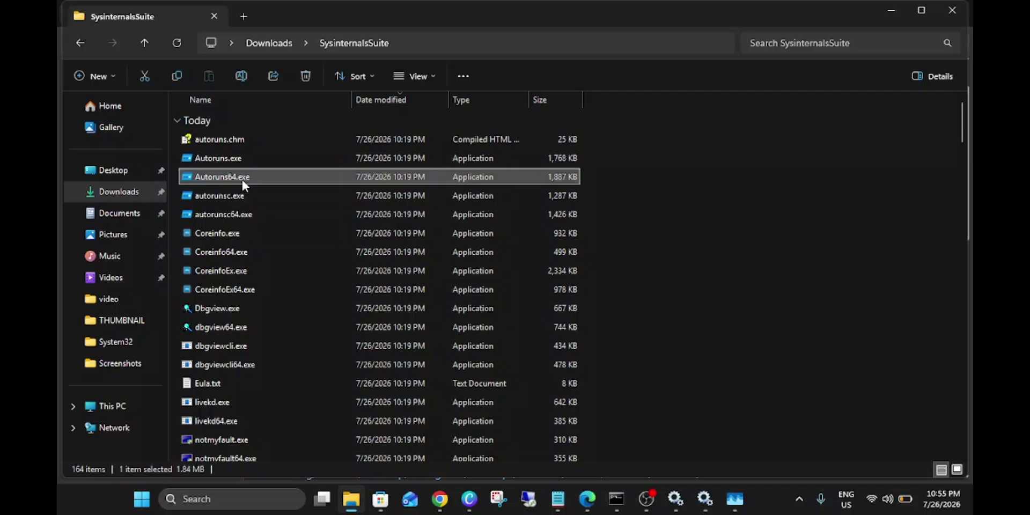
left_click(303, 181)
left_click(447, 391)
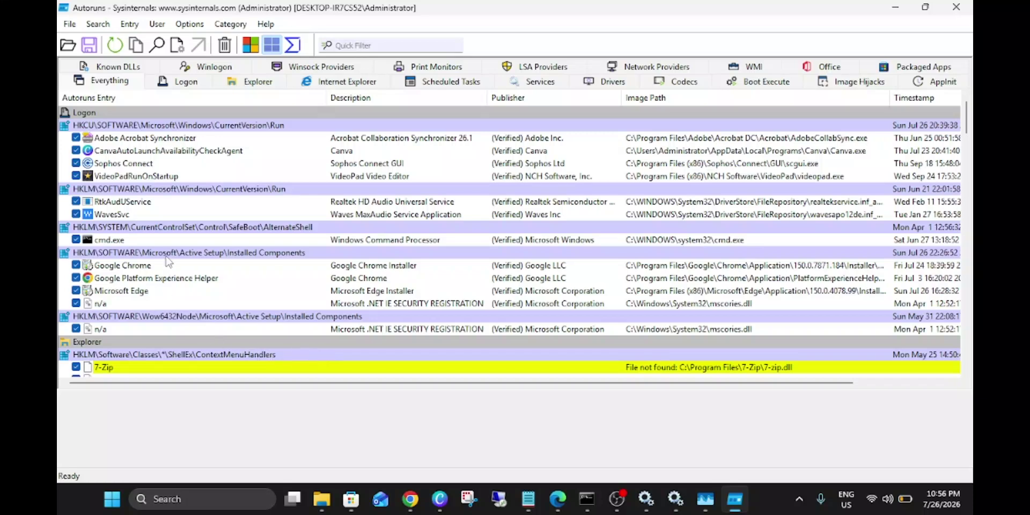
Step: Examine the details of the Google Platform Experience Helper entry and look through the autostart entries for scheduled tasks, services and drivers
left_click(129, 280)
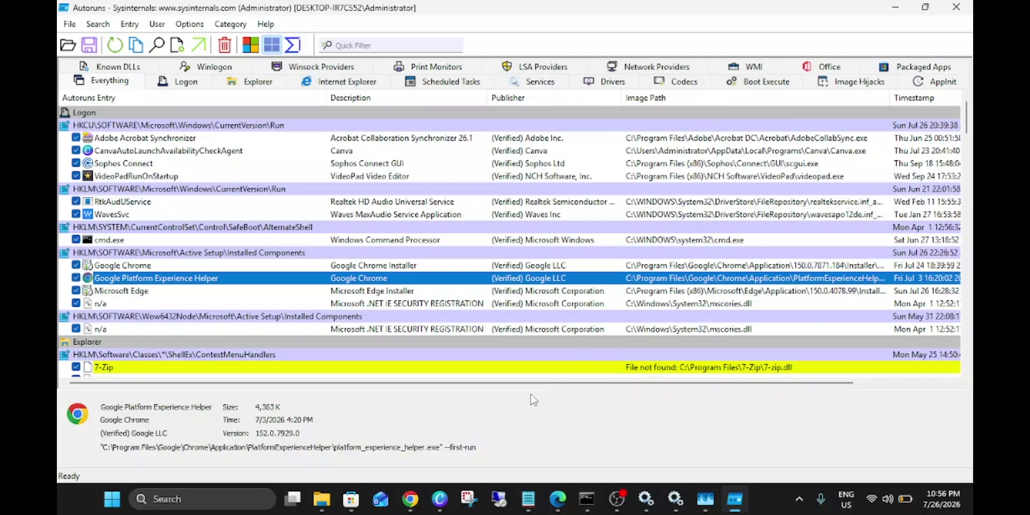
mouse_move(537, 383)
left_mouse_down()
mouse_move(633, 383)
mouse_move(522, 385)
left_mouse_up()
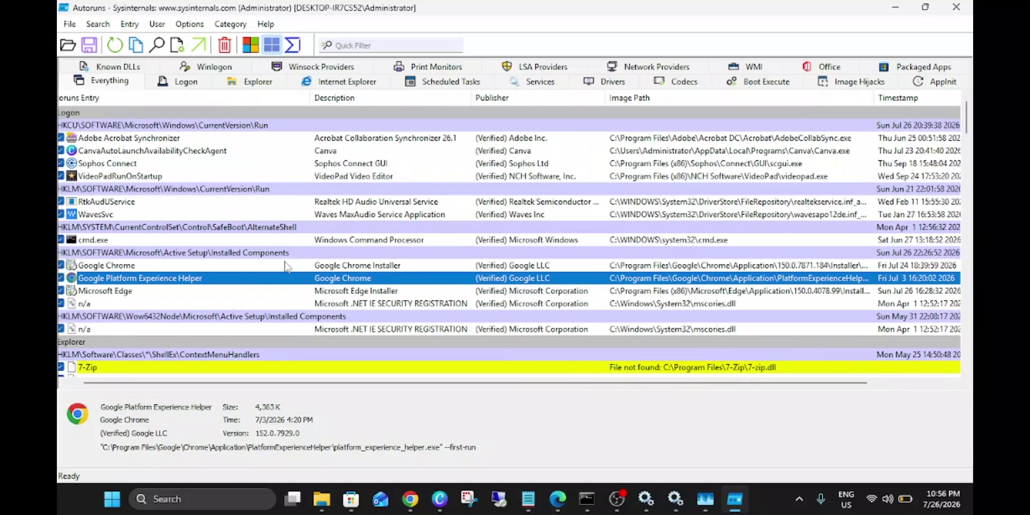
scroll(220, 252, "down", 10)
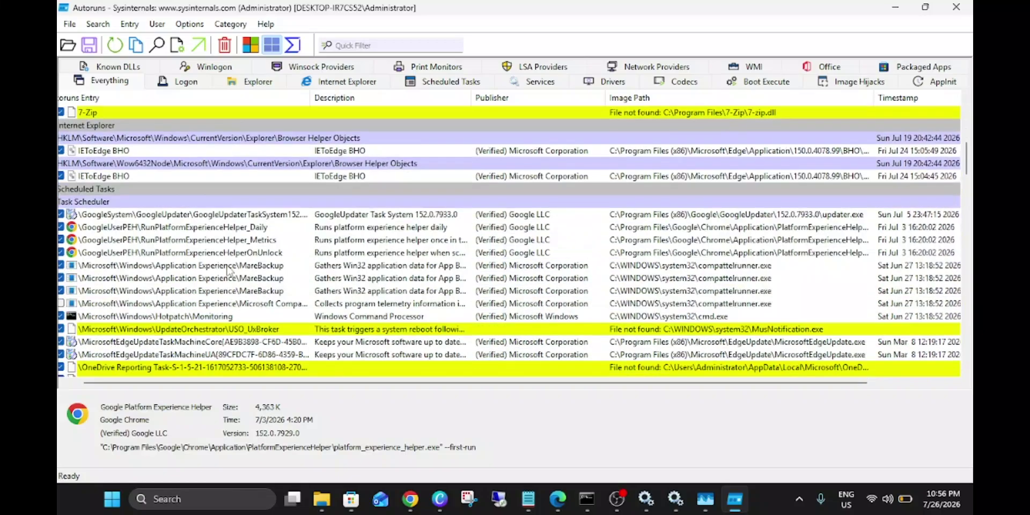
scroll(227, 269, "down", 20)
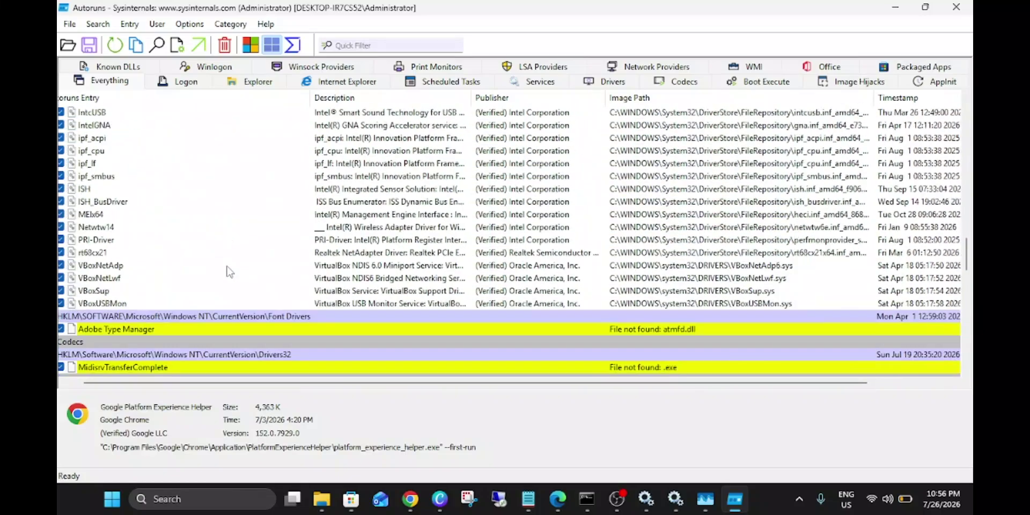
scroll(227, 270, "up", 12)
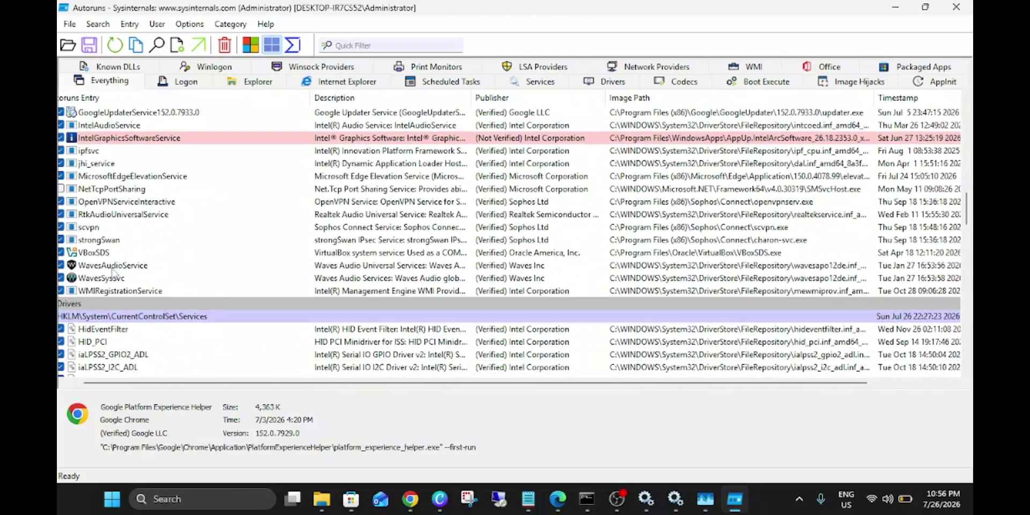
Step: Examine the details of the WavesAudioService entry and review the driver, codec and image hijack entries
left_click(112, 267)
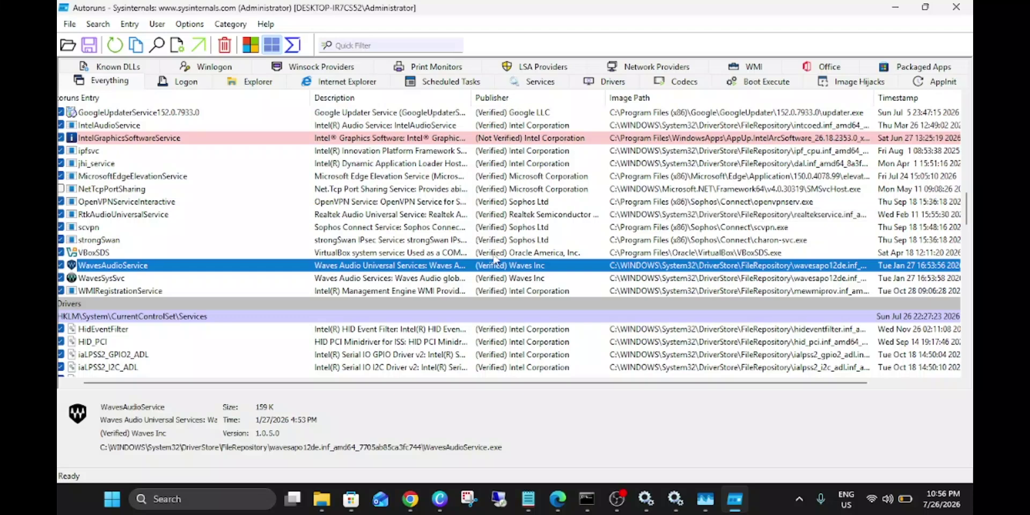
scroll(495, 260, "down", 3)
scroll(494, 257, "down", 10)
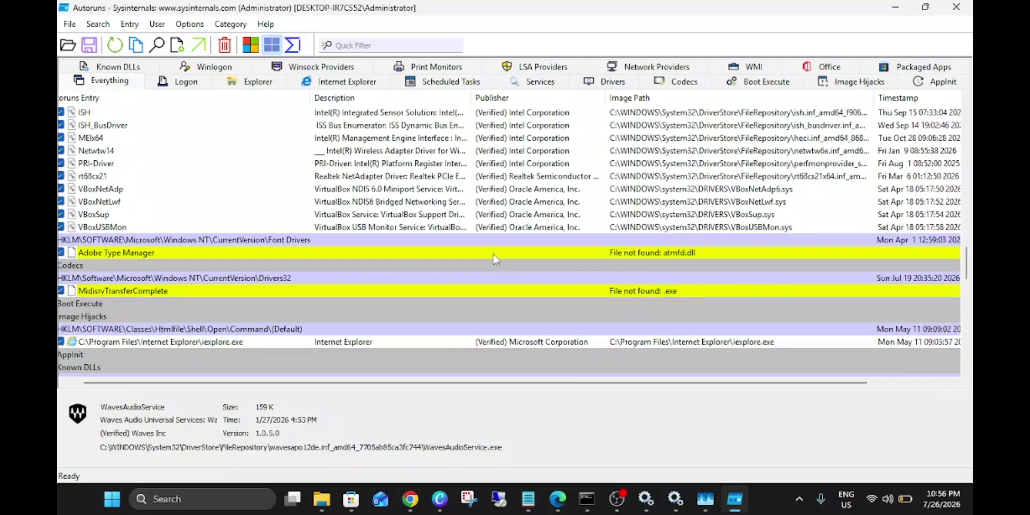
scroll(494, 254, "up", 15)
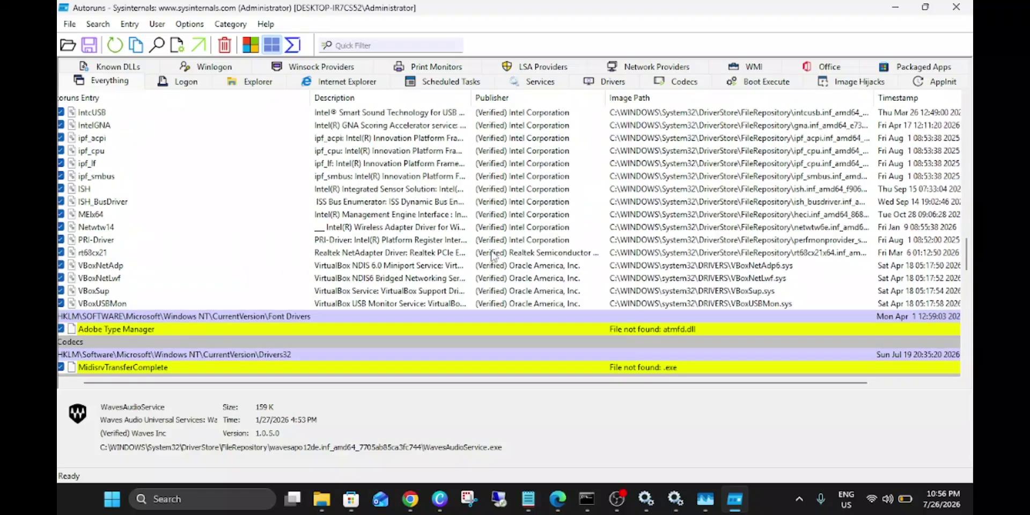
scroll(493, 255, "up", 12)
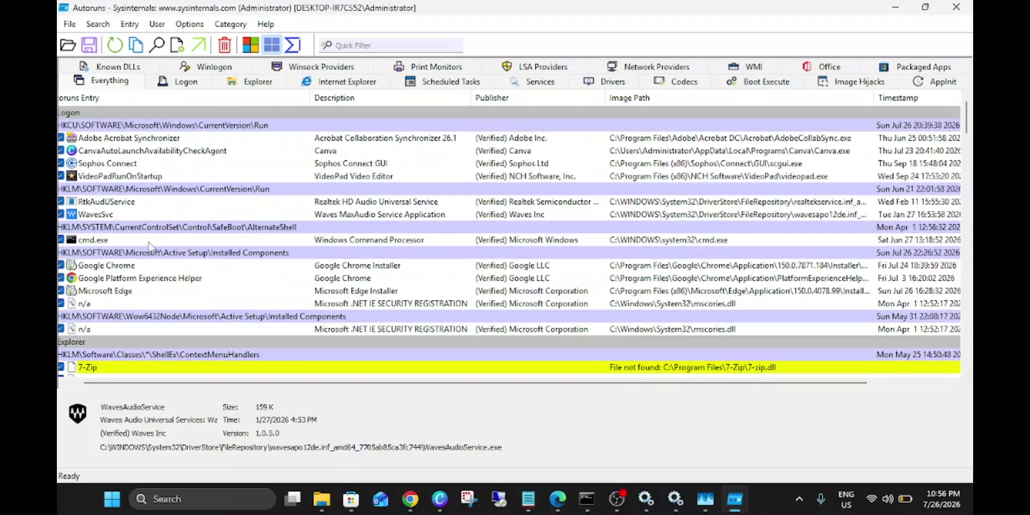
Step: Examine the Google Platform Experience Helper logon entry and the RunPlatformExperienceHelper_Metrics scheduled task
scroll(154, 244, "down", 1)
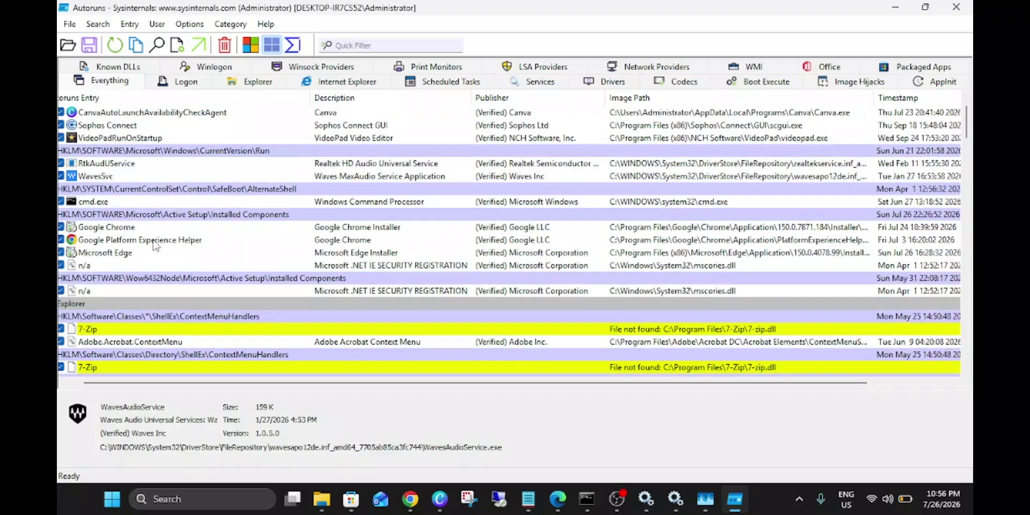
left_click(181, 241)
scroll(180, 263, "down", 7)
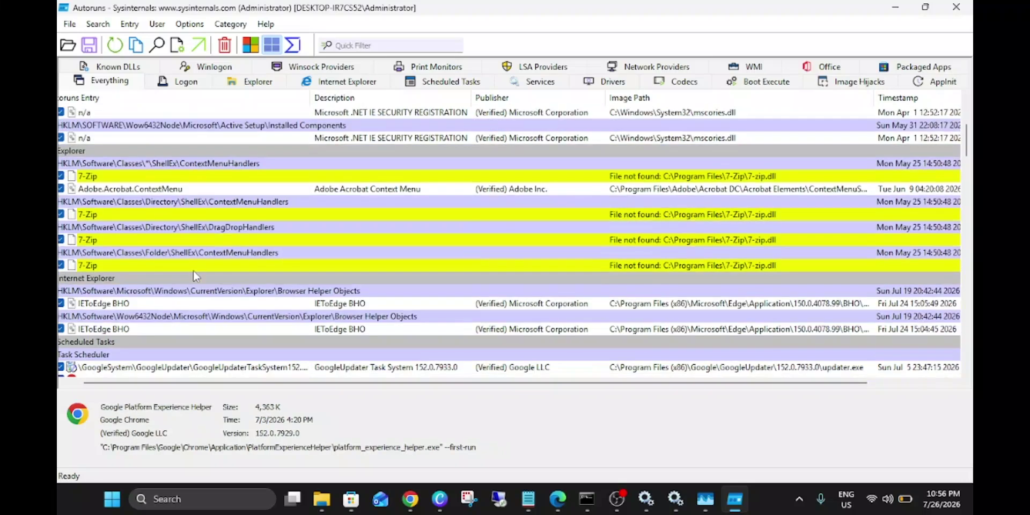
left_click(168, 279)
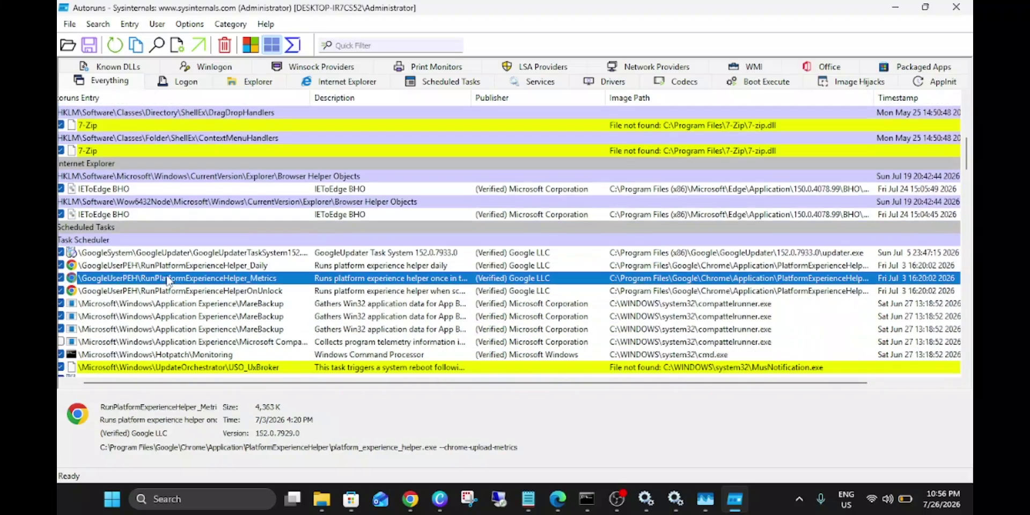
scroll(169, 279, "down", 10)
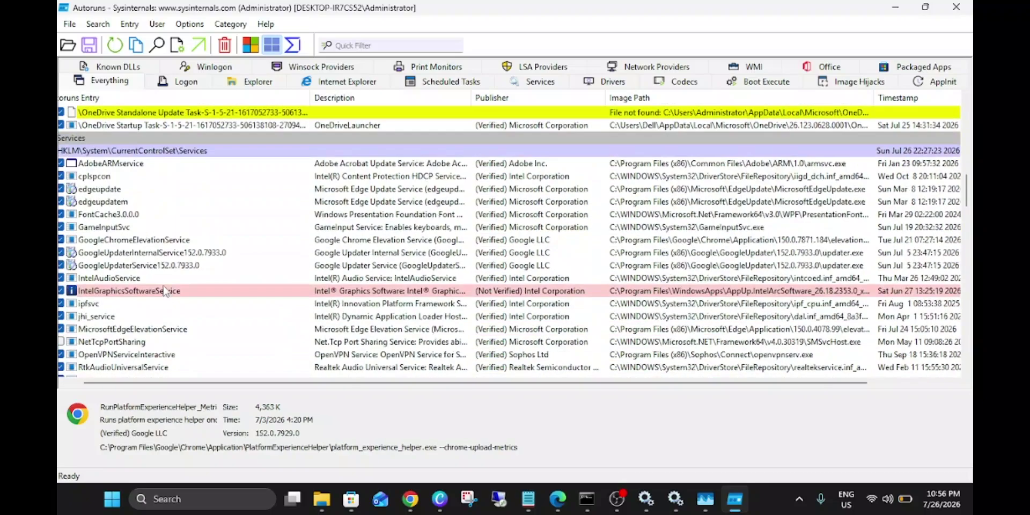
Step: Select the IntelGraphicsSoftwareService autostart entry and open Process Explorer from it
left_click(141, 291)
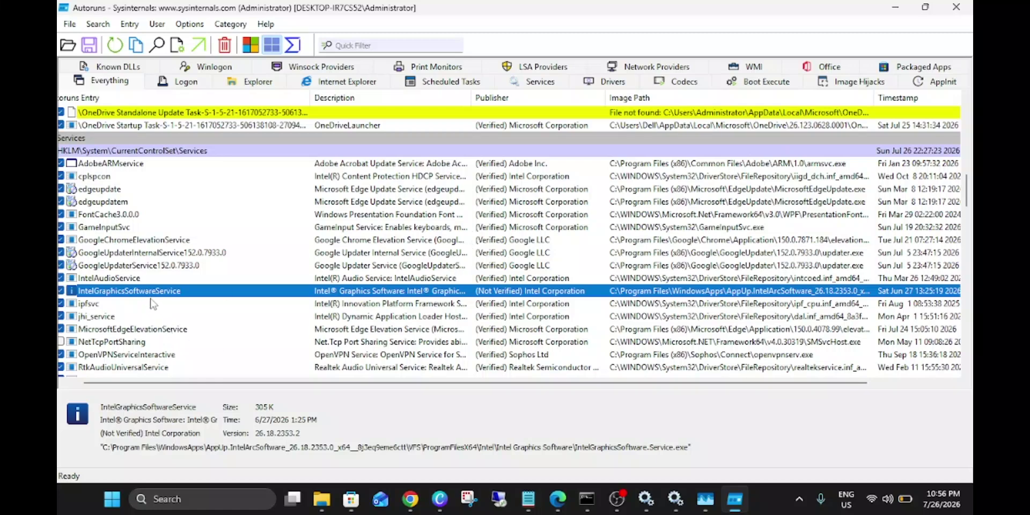
right_click(150, 296)
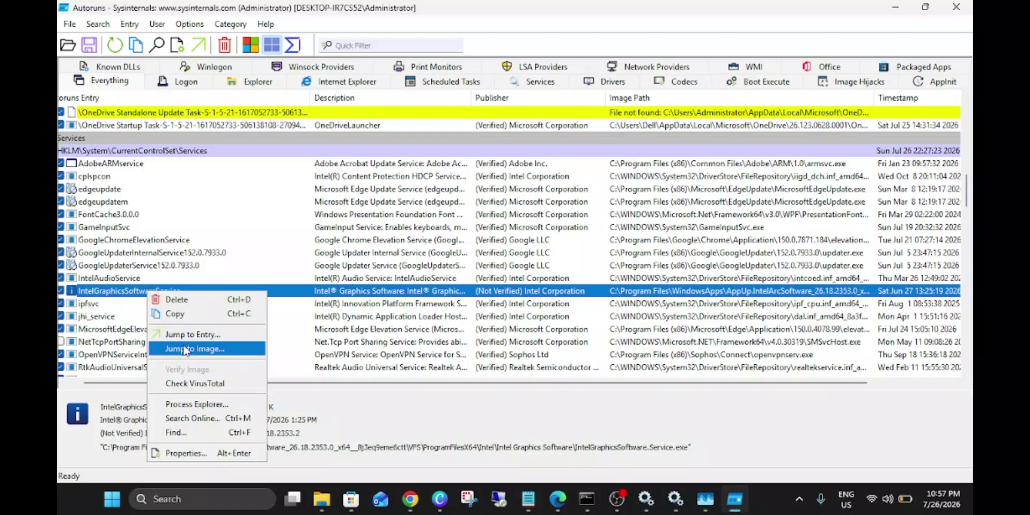
left_click(207, 407)
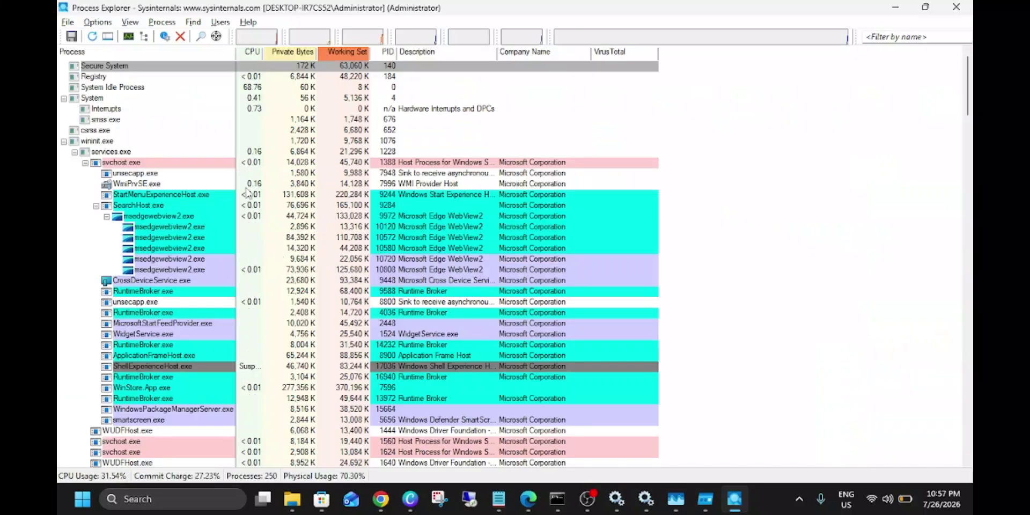
Step: Examine the StartMenuExperienceHost.exe and SearchHost.exe processes, and look through the process tree down to the chrome.exe processes
mouse_move(134, 188)
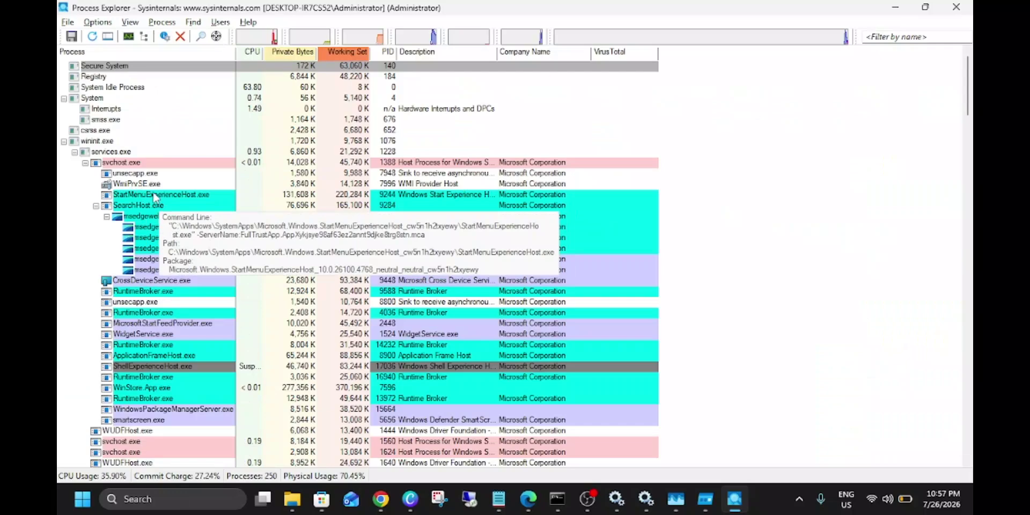
left_click(154, 197)
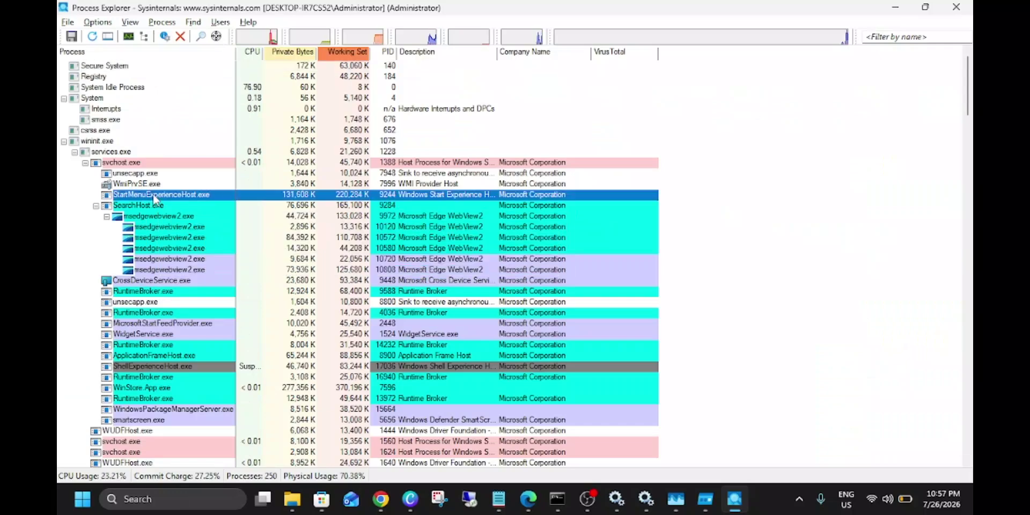
left_click(157, 206)
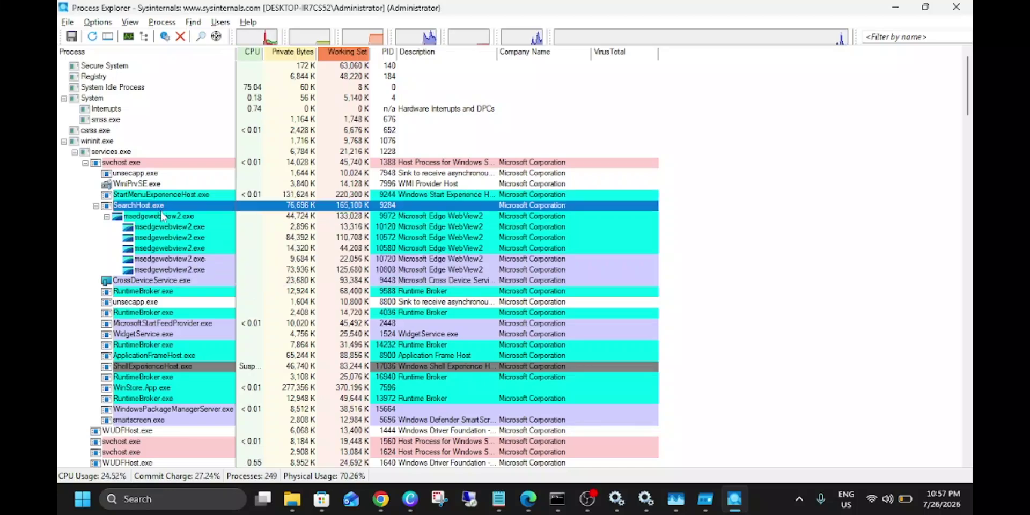
mouse_move(168, 214)
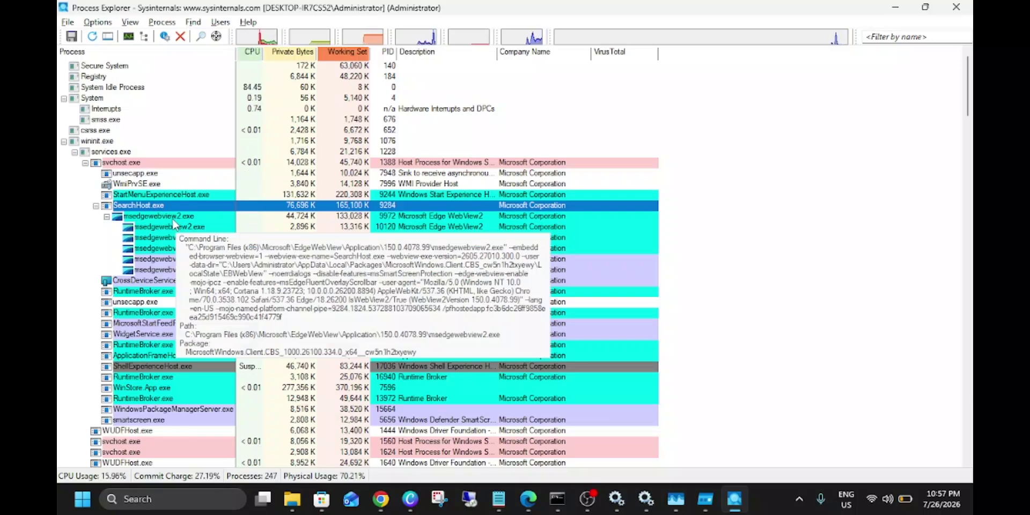
scroll(155, 193, "down", 10)
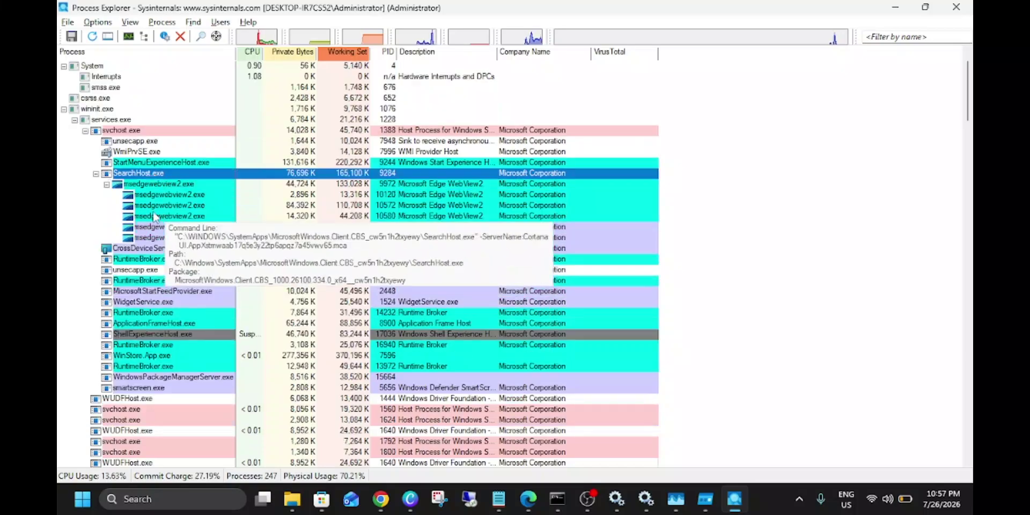
scroll(146, 248, "down", 15)
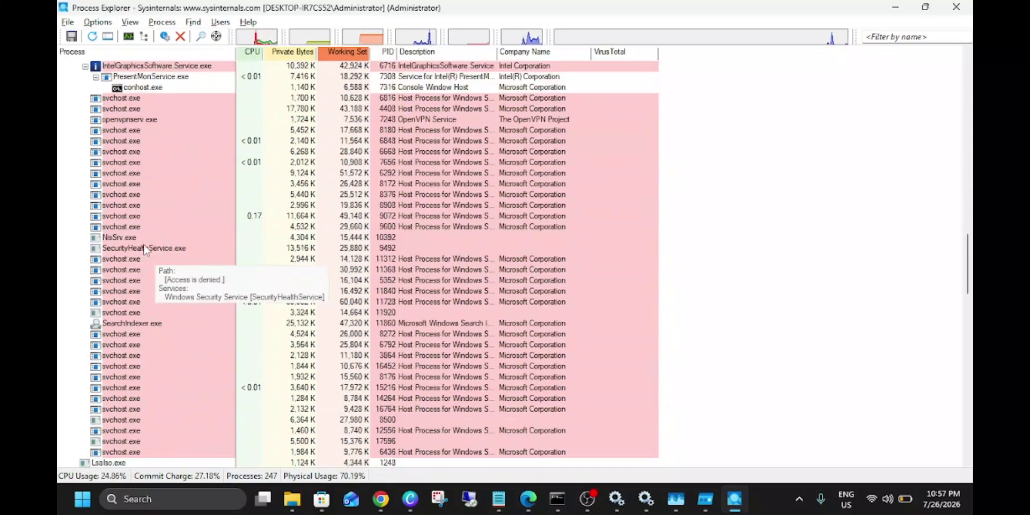
scroll(145, 247, "down", 5)
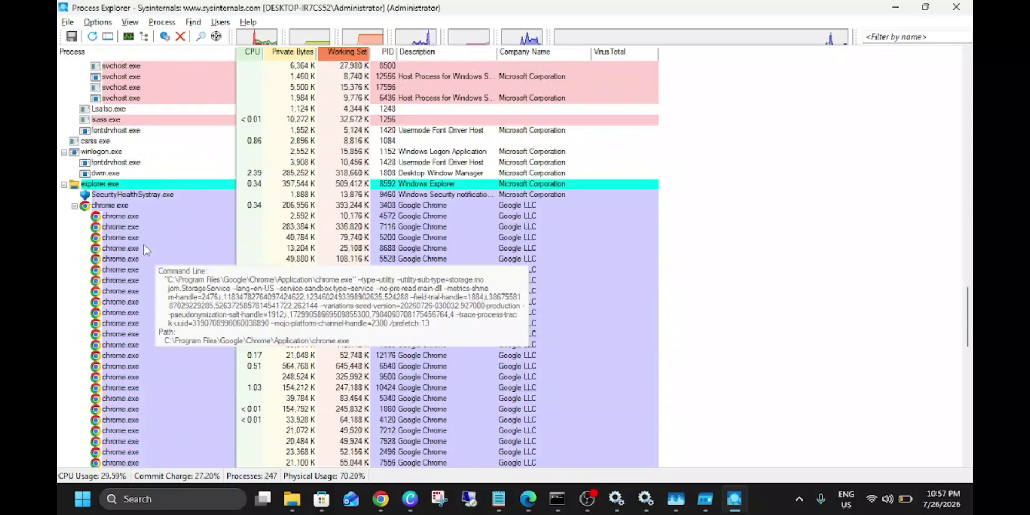
Step: Open the properties of the parent chrome.exe process under explorer.exe and examine its threads and TCP/IP connections
left_click(106, 206)
scroll(164, 222, "down", 2)
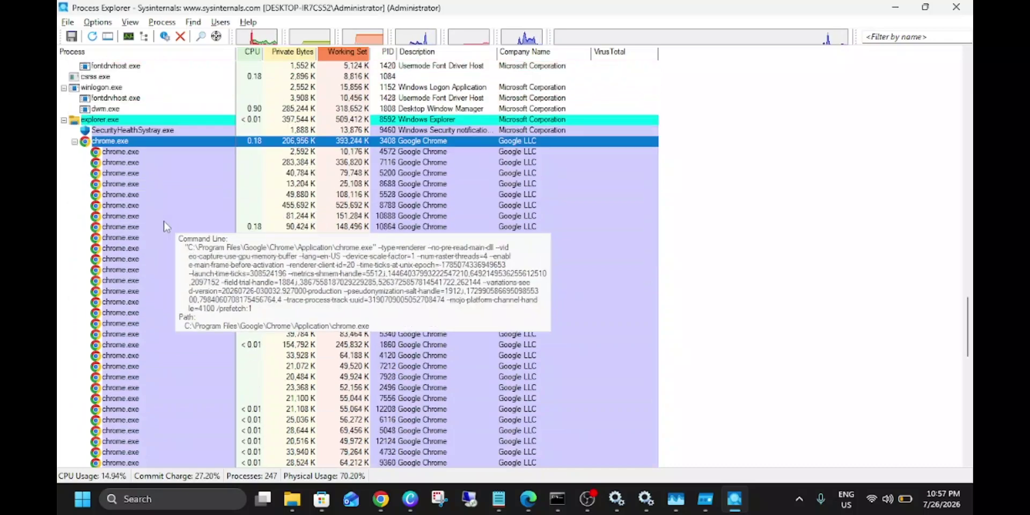
right_click(125, 147)
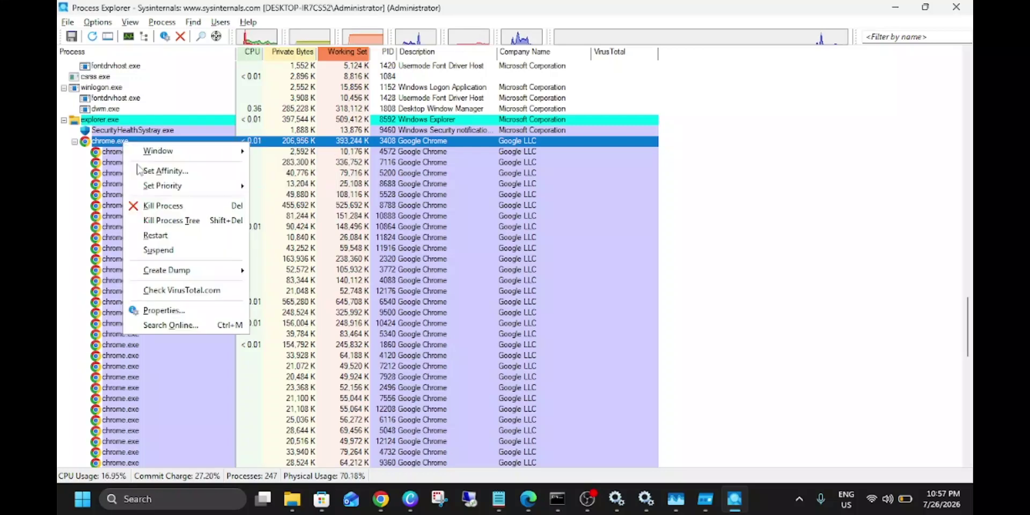
left_click(161, 311)
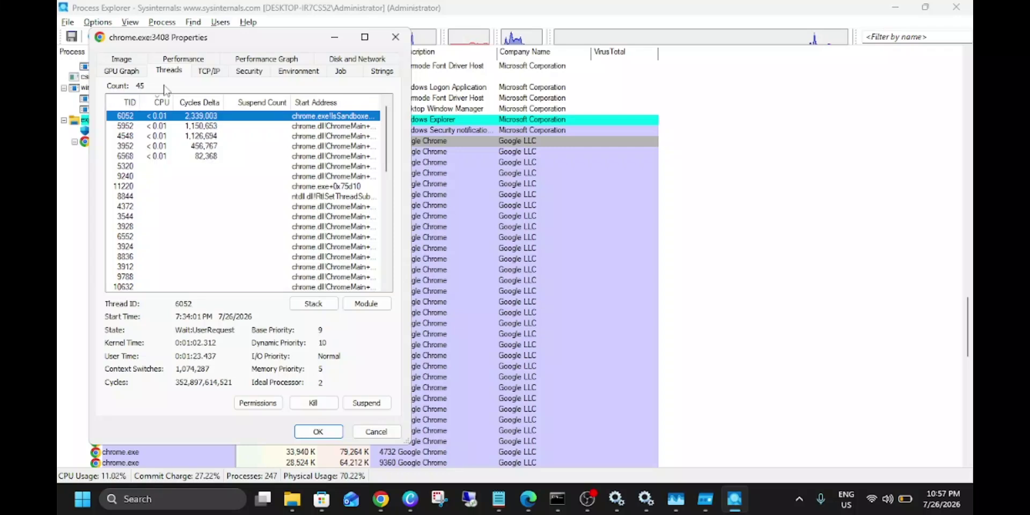
left_click(210, 71)
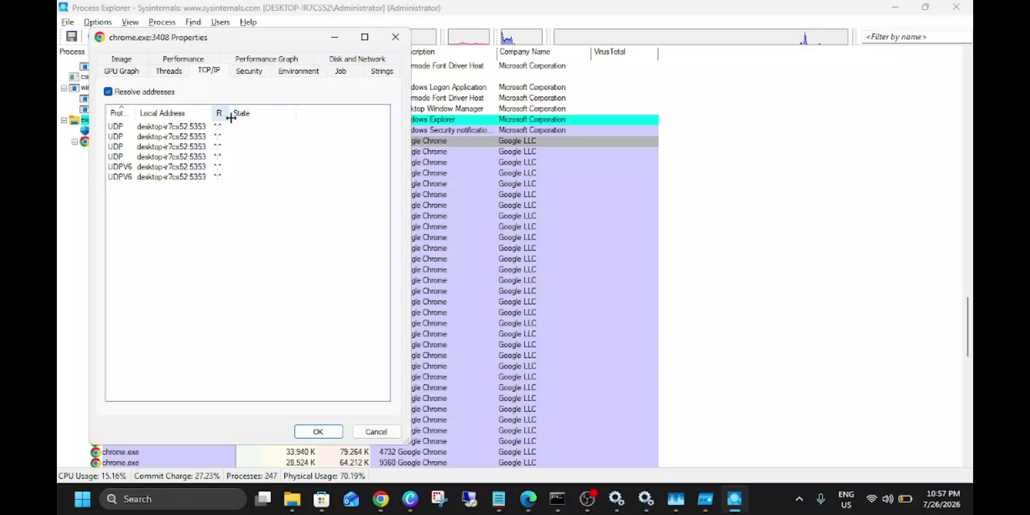
Step: Examine the image path and security details of the parent chrome.exe process, and close its properties
left_click(124, 62)
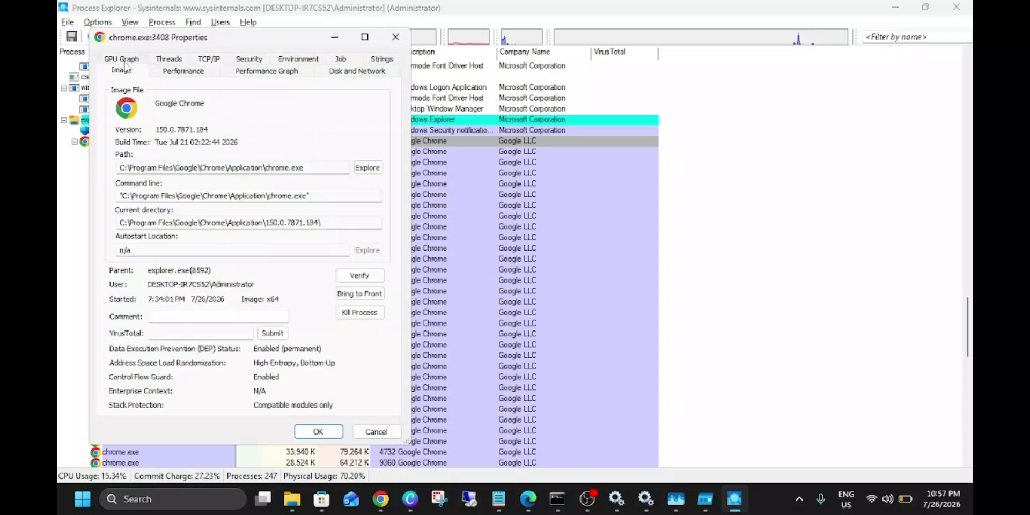
triple_click(319, 168)
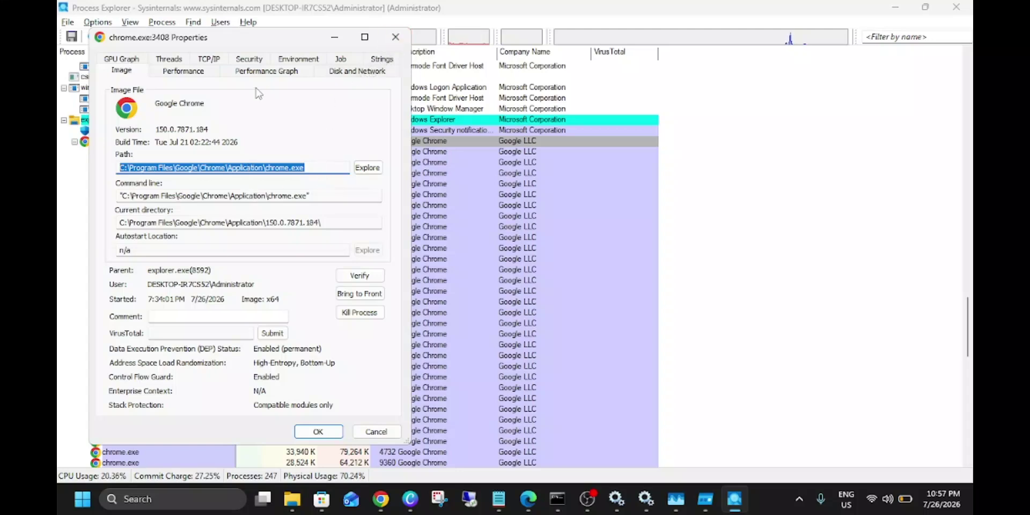
left_click(247, 63)
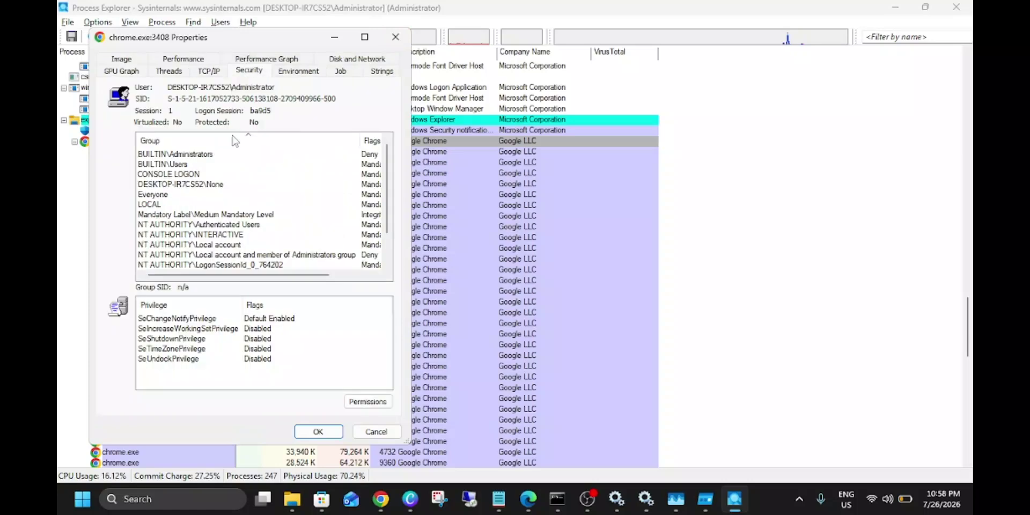
left_click(395, 36)
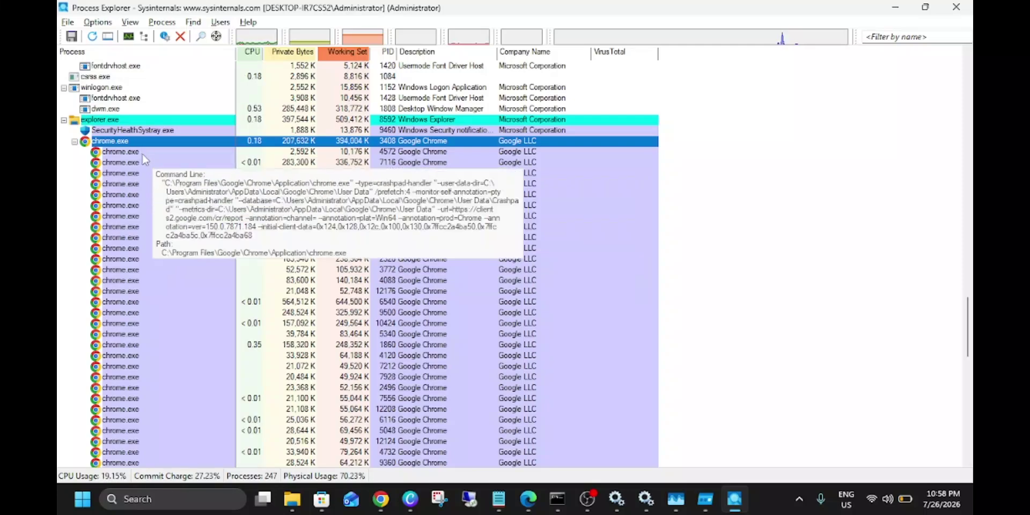
Step: Review the actions available for the parent chrome.exe process, and look through the process tree from Taskmgr.exe up to the system processes
mouse_move(143, 148)
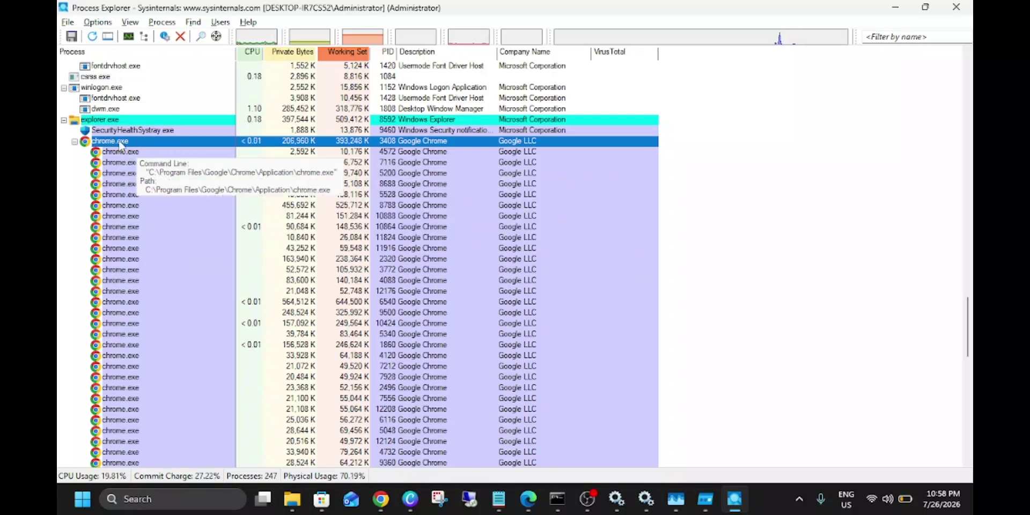
right_click(121, 144)
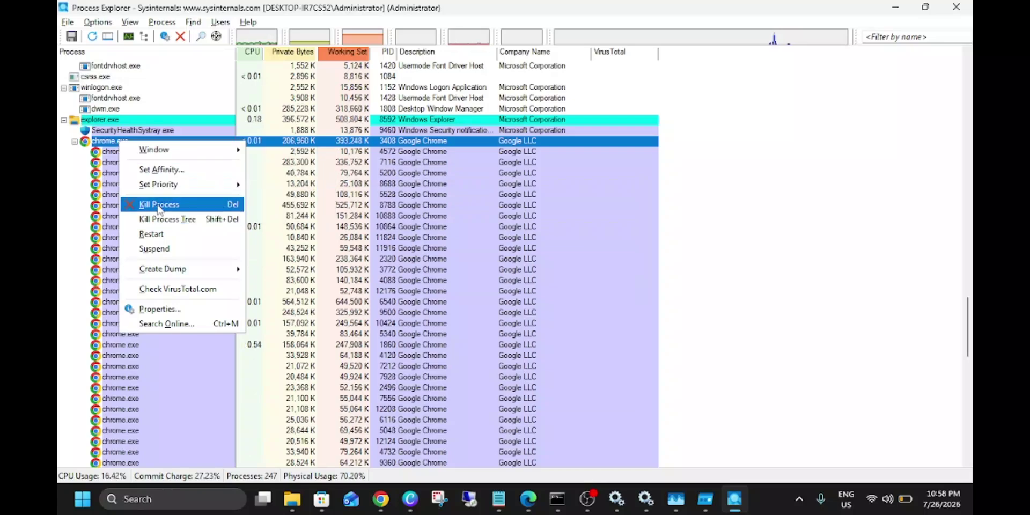
left_click(106, 280)
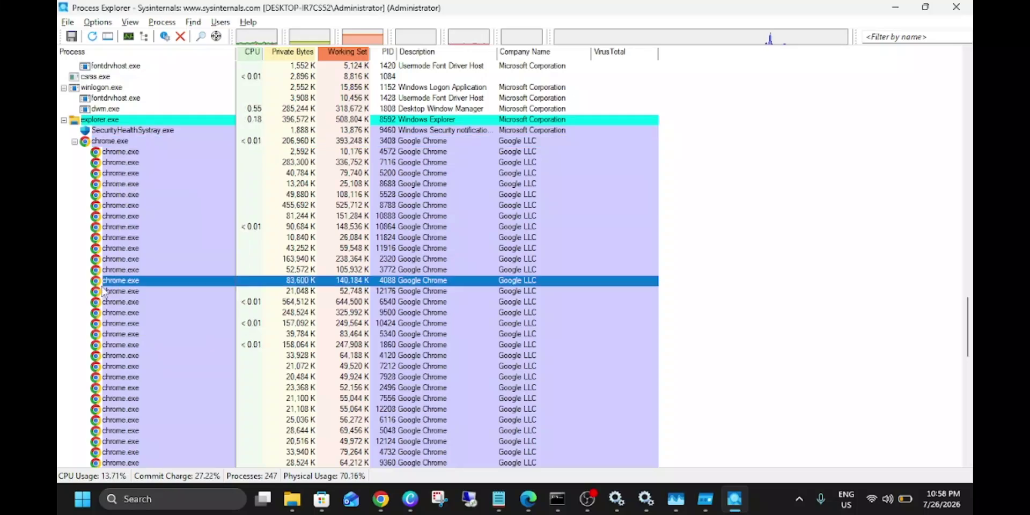
scroll(138, 163, "down", 20)
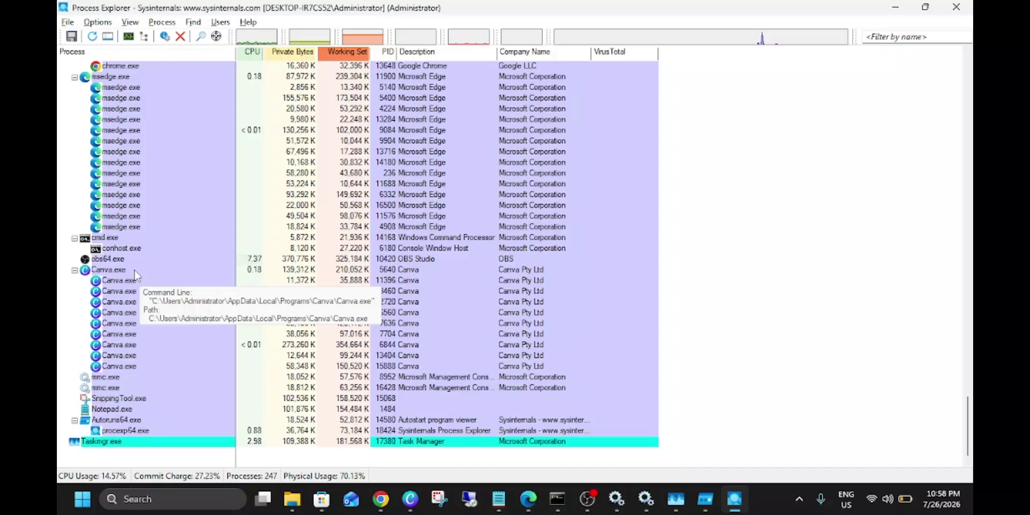
scroll(134, 273, "up", 2)
scroll(135, 274, "up", 15)
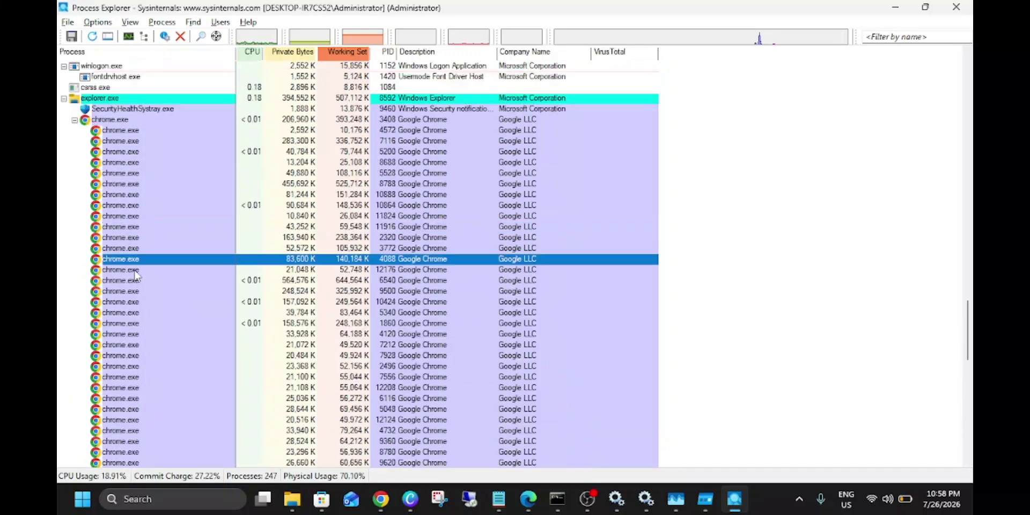
scroll(136, 275, "up", 20)
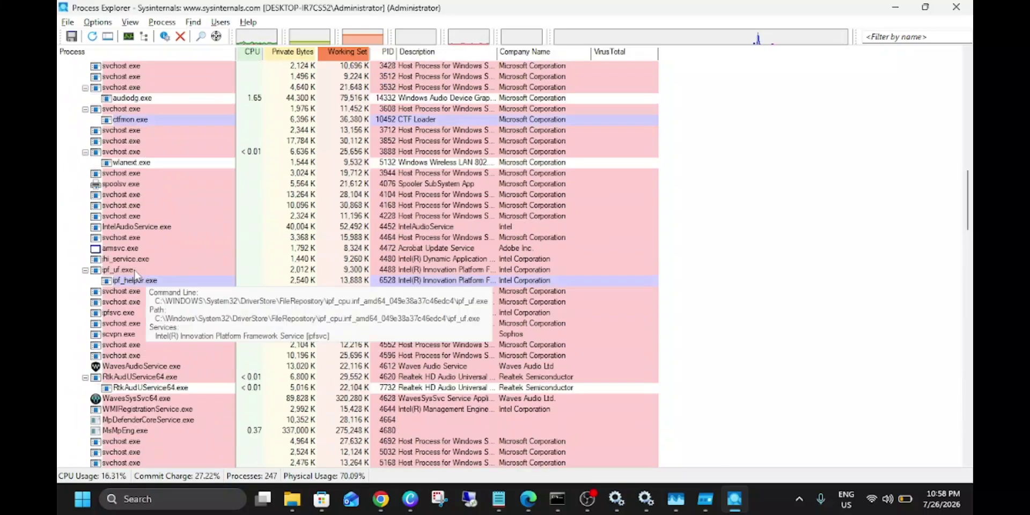
scroll(135, 274, "up", 20)
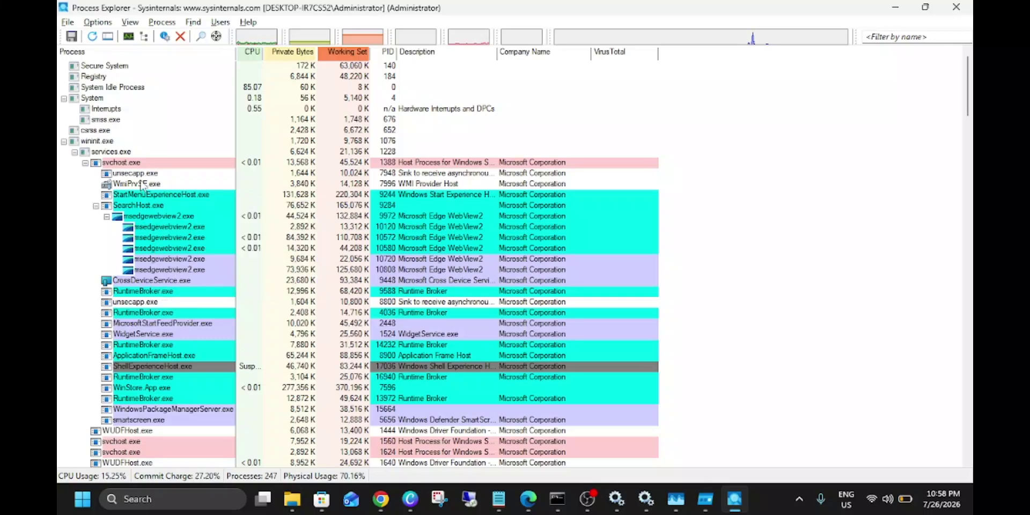
Step: Search online for the svchost.exe process below ipf_helper.exe and highlight the start of its description in the results
scroll(140, 192, "down", 12)
scroll(141, 192, "down", 15)
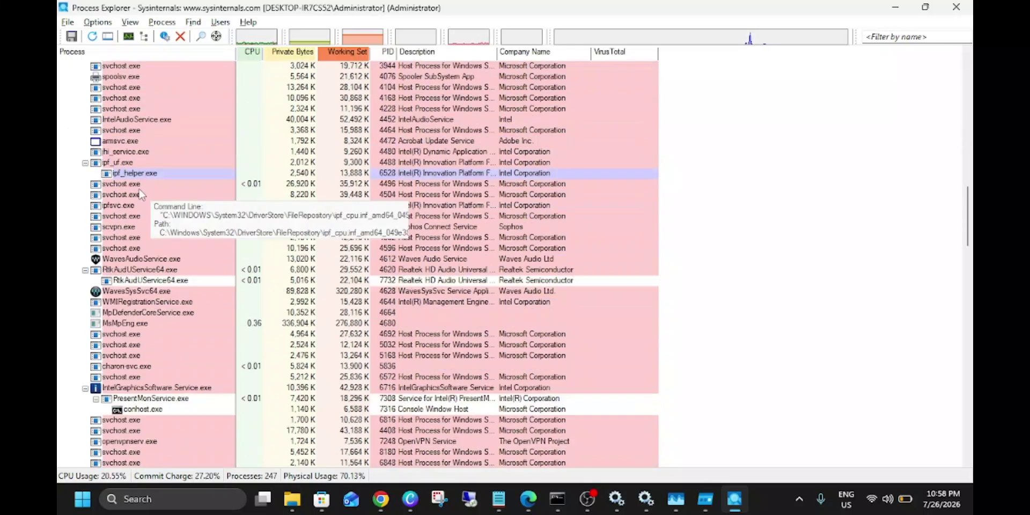
left_click(124, 185)
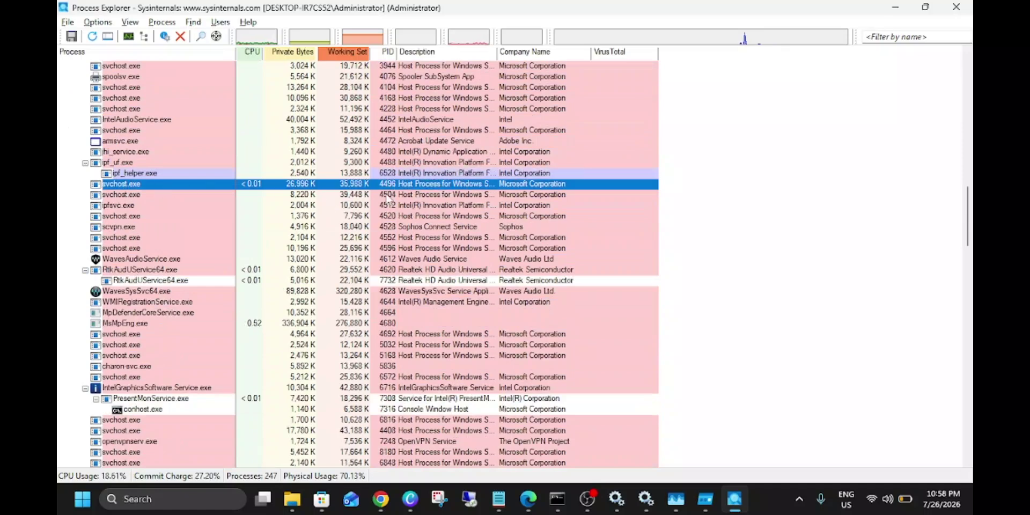
right_click(139, 184)
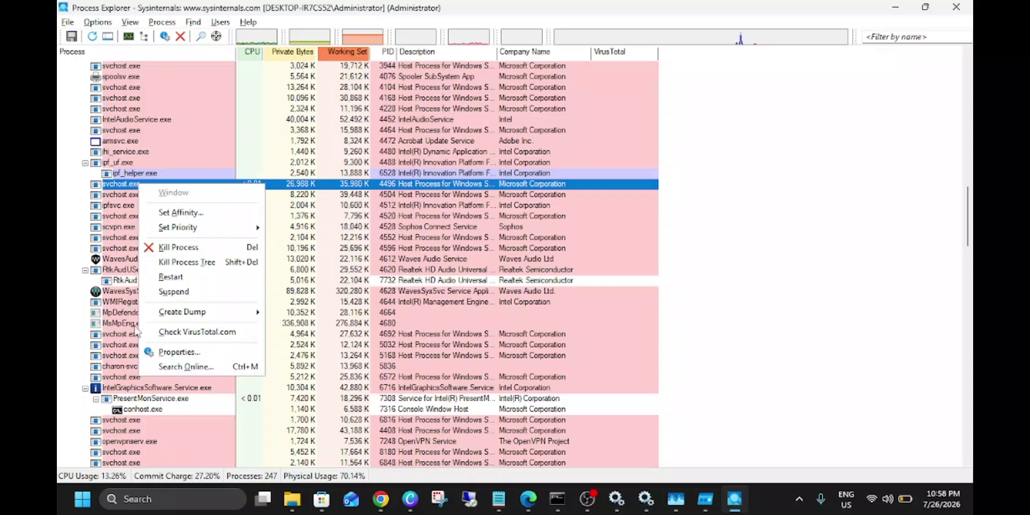
left_click(177, 366)
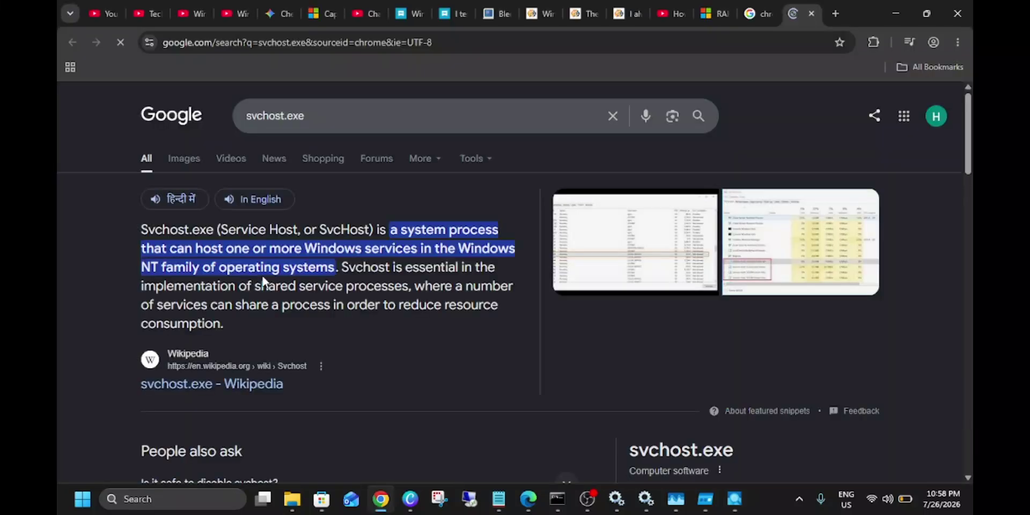
left_click_drag(142, 236, 407, 274)
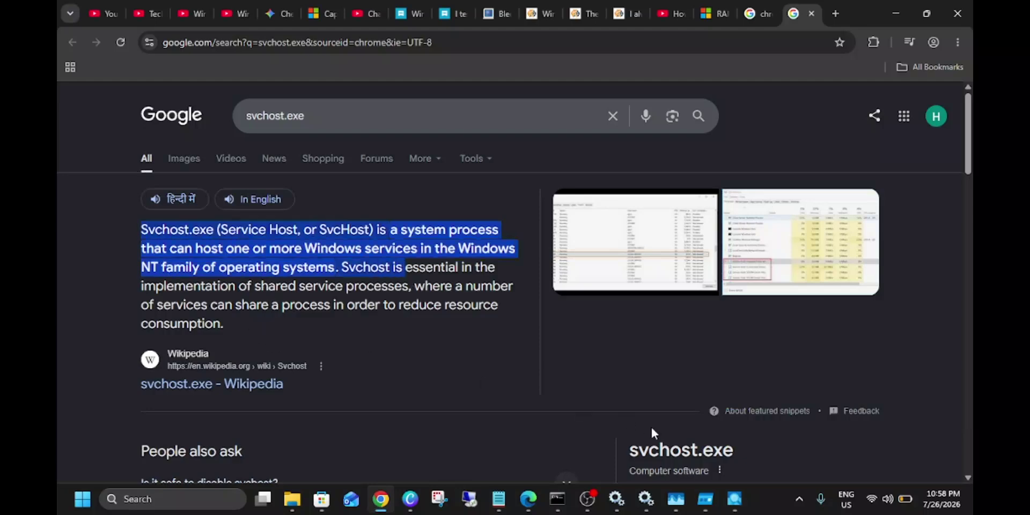
Step: Return to Process Explorer, search online for the WavesSysSvc64.exe process and look through the search results
left_click(734, 499)
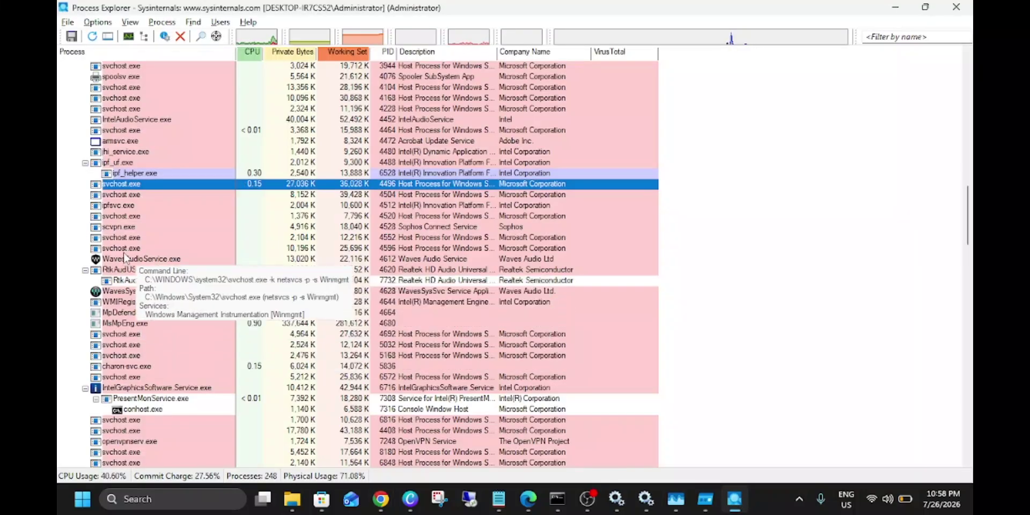
right_click(125, 292)
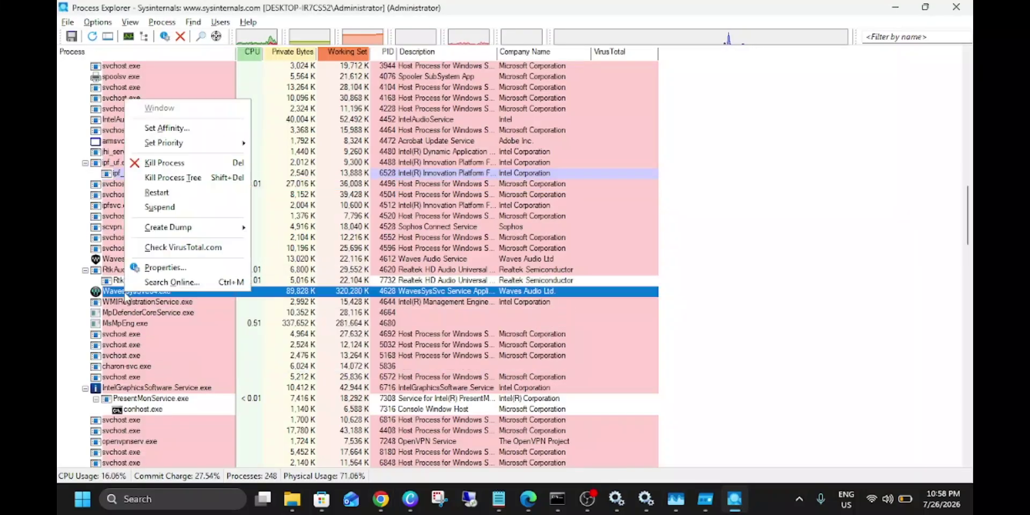
left_click(170, 282)
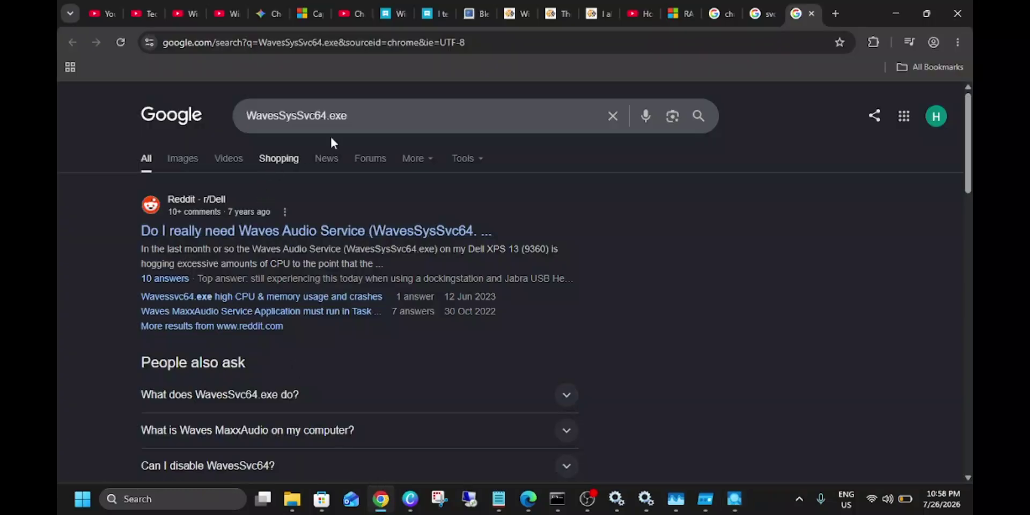
left_click_drag(358, 115, 256, 116)
scroll(192, 273, "down", 6)
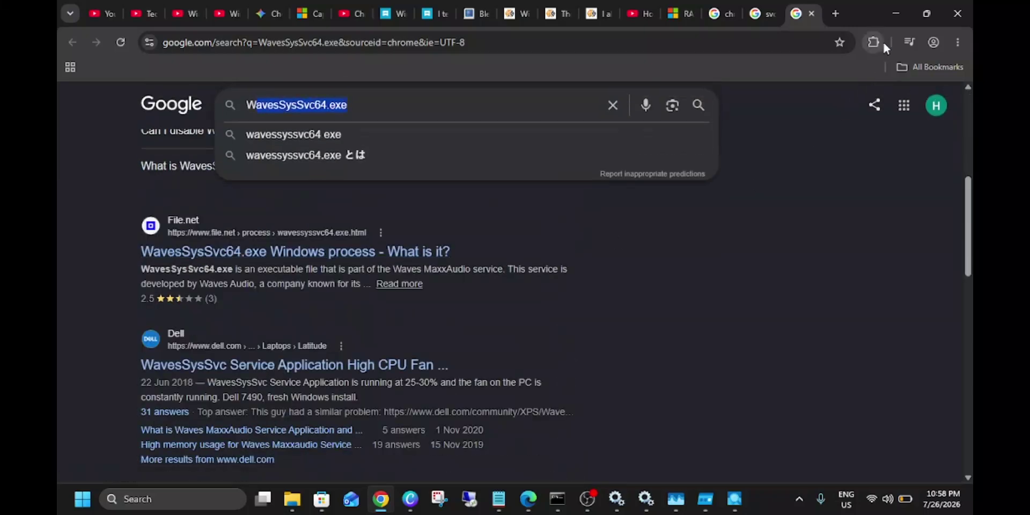
Step: Switch back to Process Explorer, and close it together with Autoruns and the SysinternalsSuite folder
key("alt+Tab")
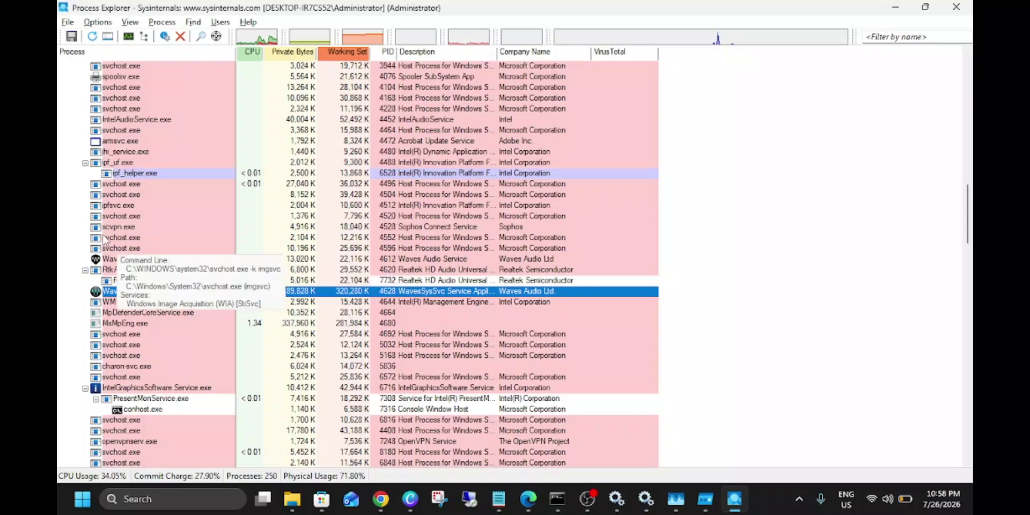
left_click(949, 7)
left_click(587, 296)
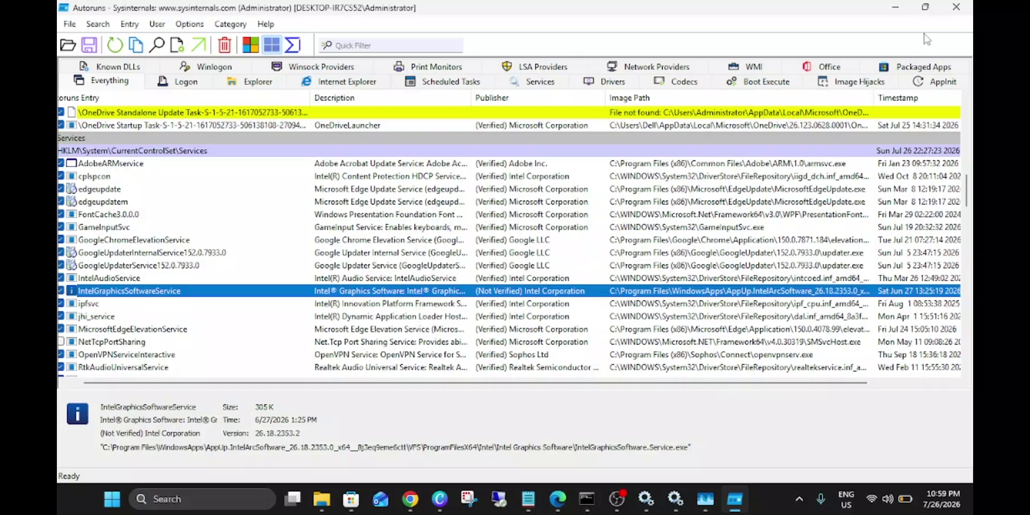
left_click(956, 6)
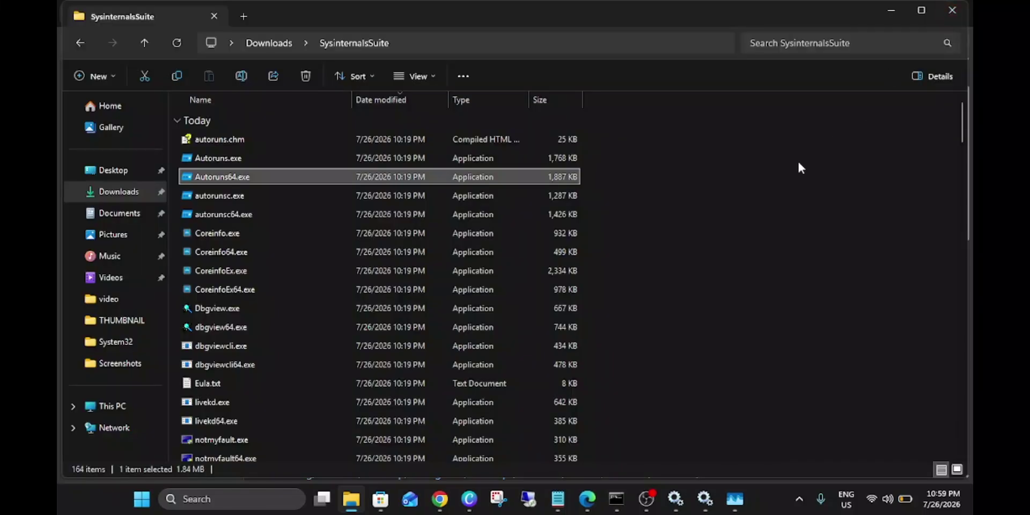
left_click(949, 14)
Step: Highlight Wintoy in the Notepad tool list, and minimize the Edge and Notepad windows to show the desktop
left_click(557, 499)
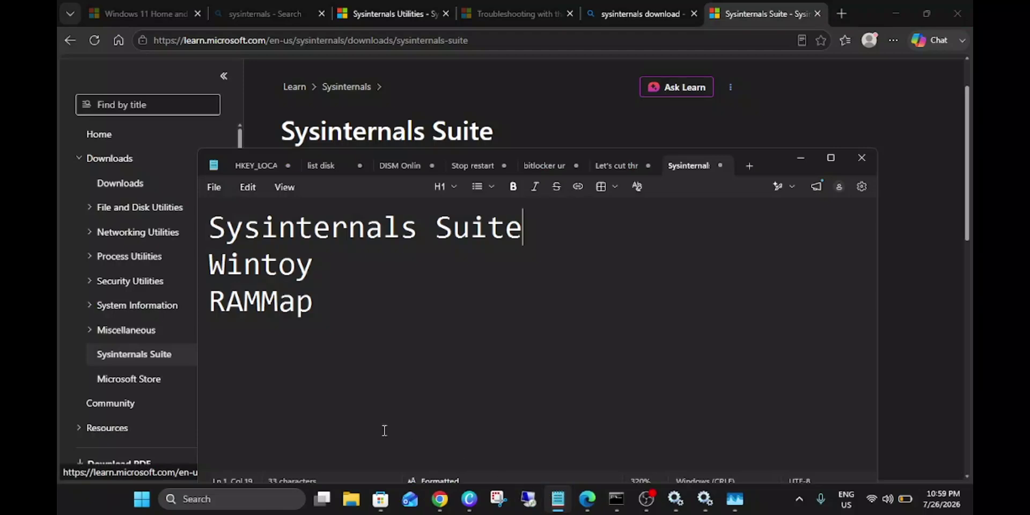
left_click_drag(313, 273, 195, 275)
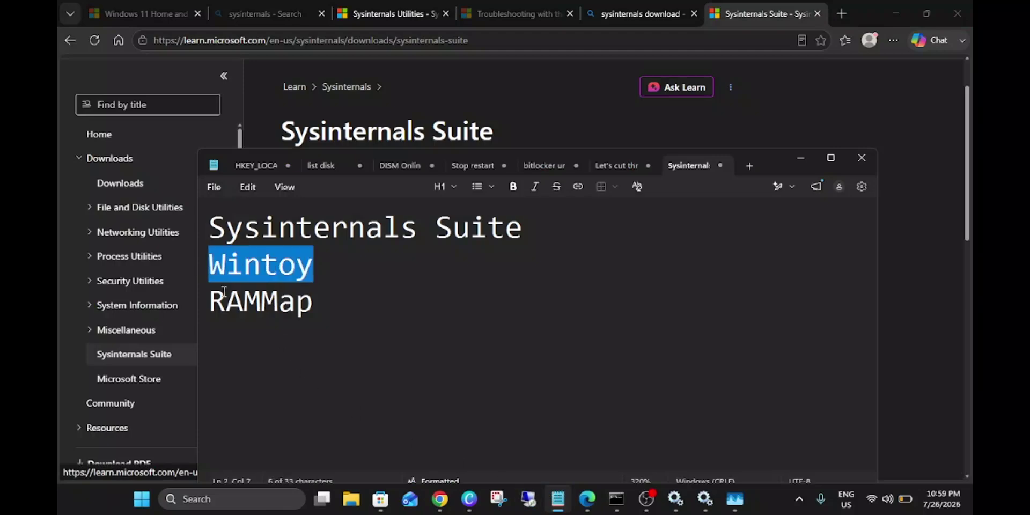
left_click(895, 13)
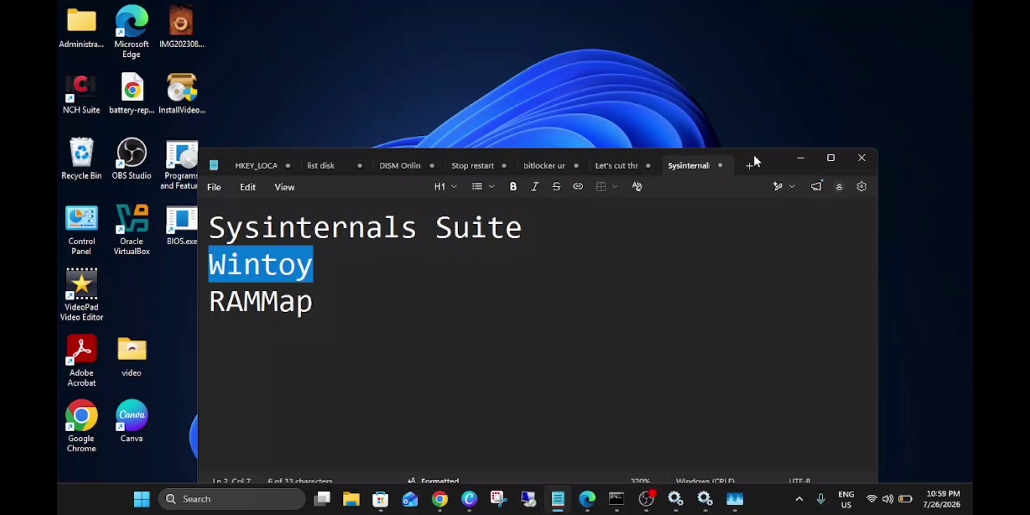
left_click(796, 161)
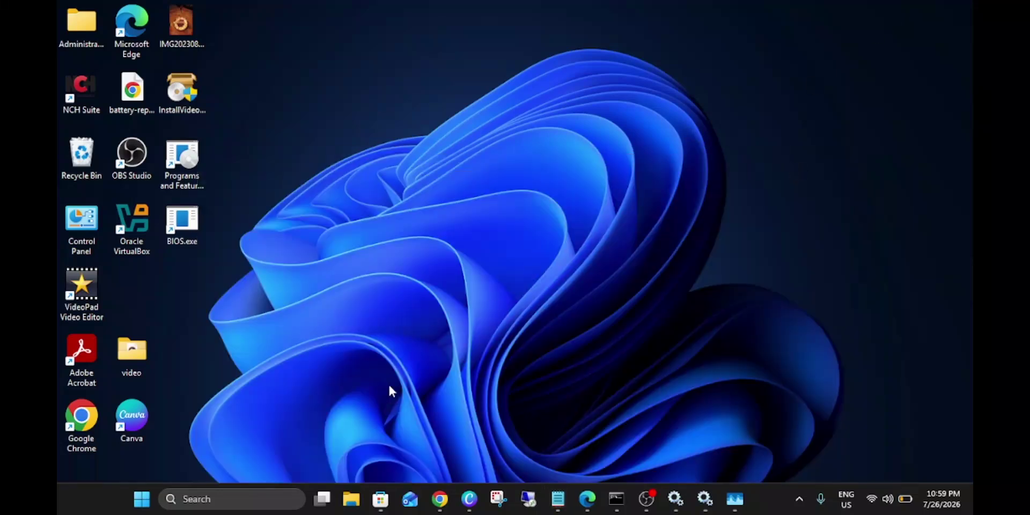
left_click(254, 498)
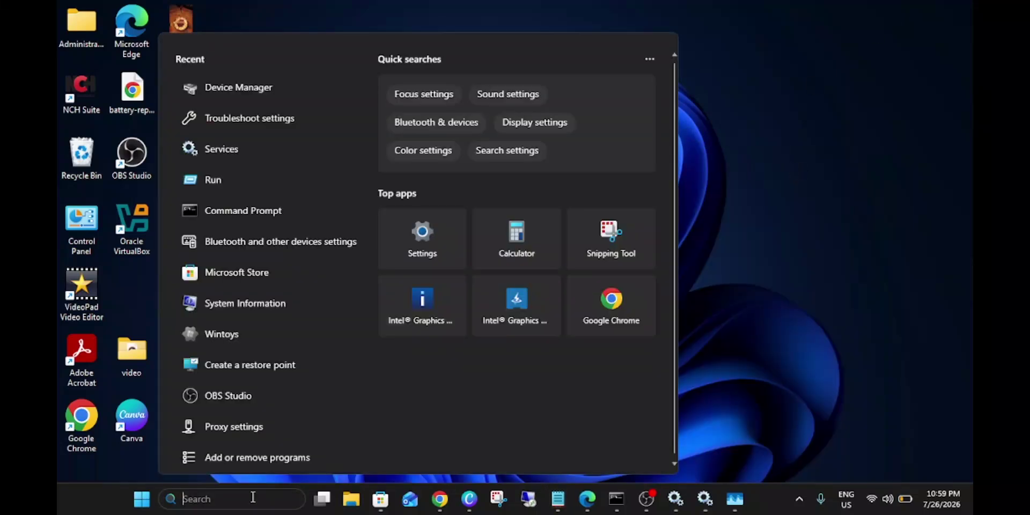
type("wintoys")
type("d")
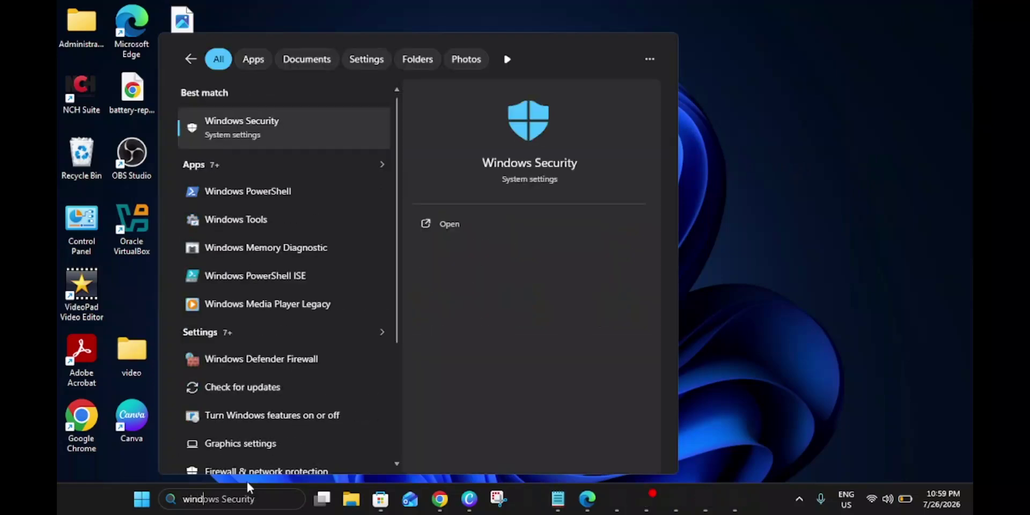
left_click(244, 232)
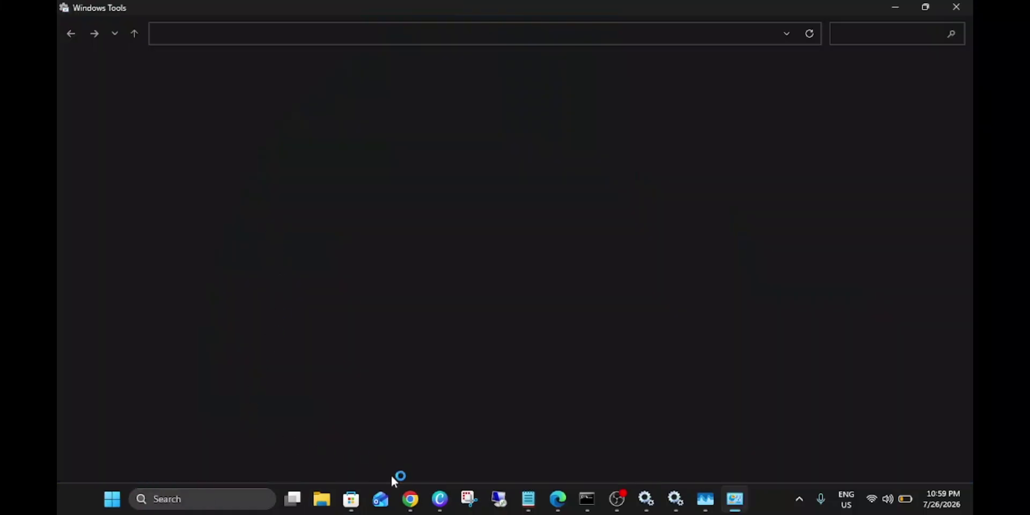
Step: Switch to the Wintoys page in the Microsoft Store
left_click(351, 499)
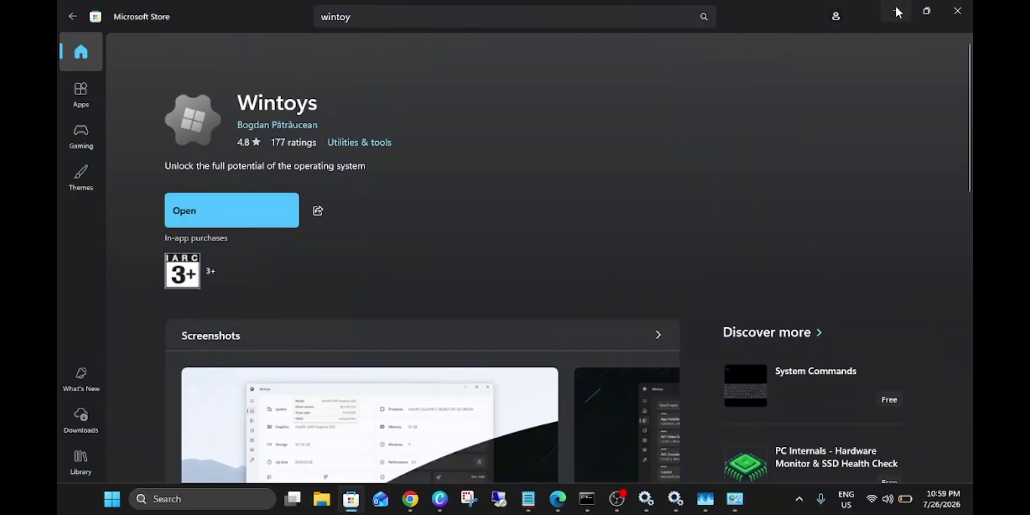
Step: Close the Windows Tools window, find Wintoys through the Windows search, and launch it, allowing it to make changes to the device
key("alt+Tab")
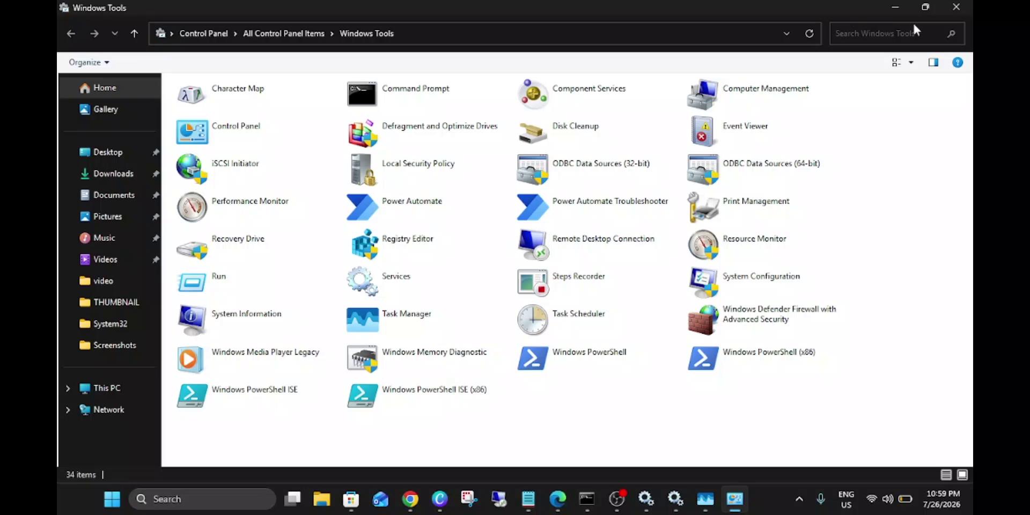
left_click(963, 9)
left_click(234, 499)
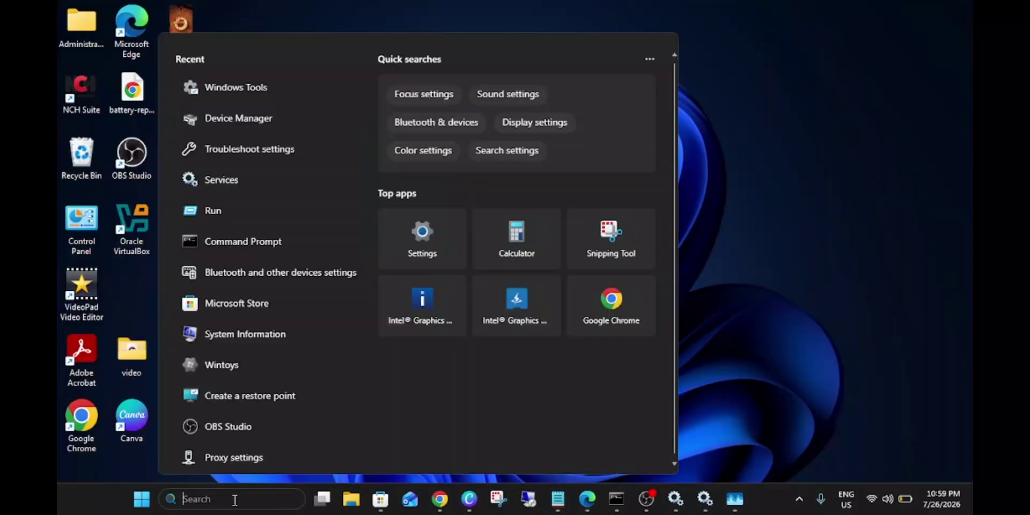
type("wintoys")
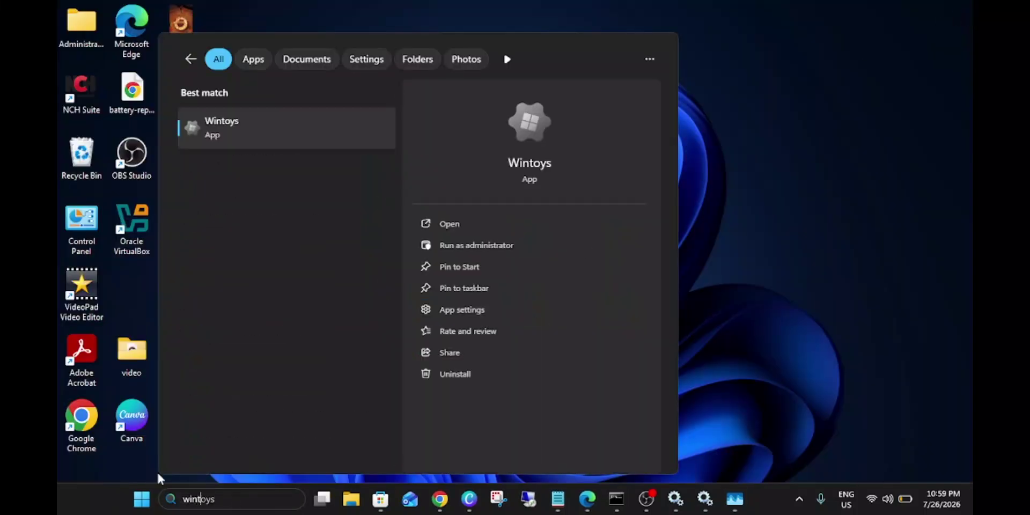
left_click(295, 137)
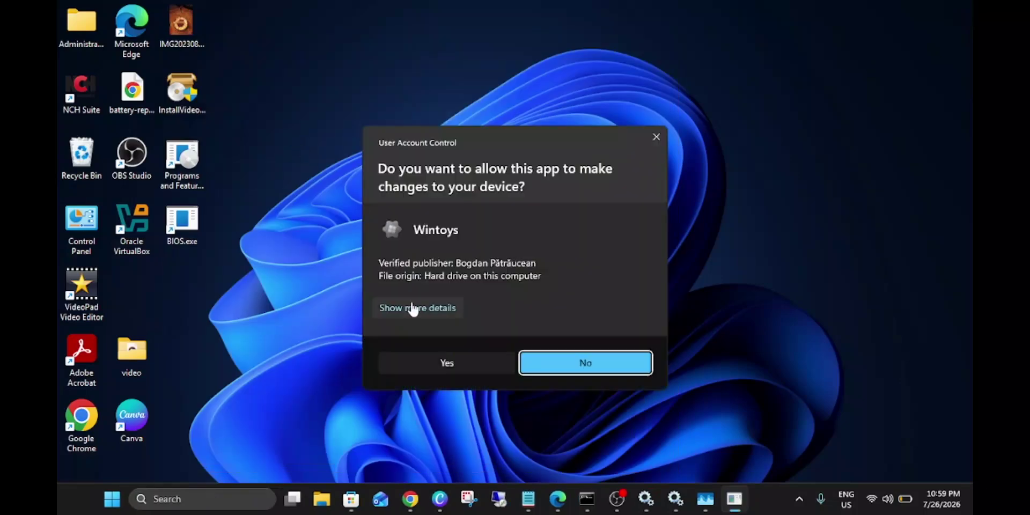
left_click(426, 368)
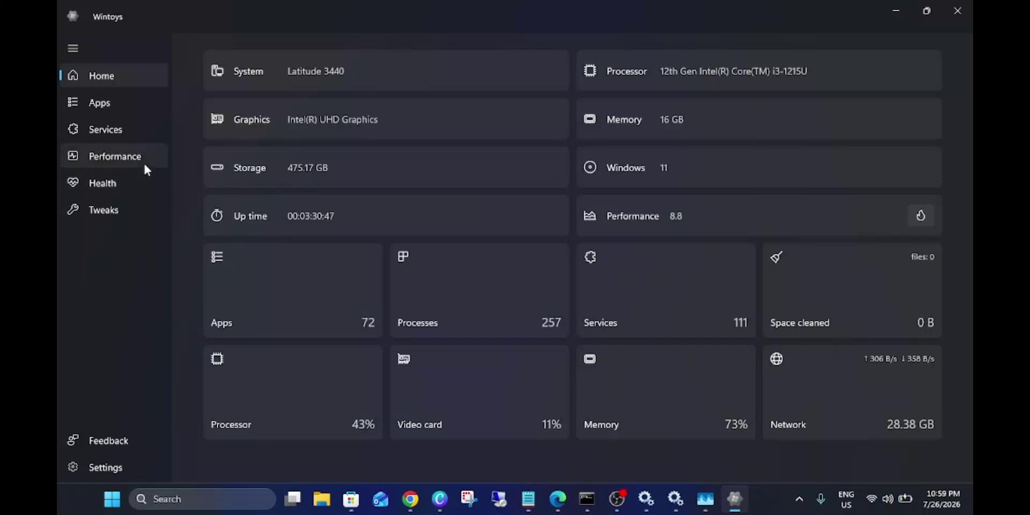
Step: Show the Wintoys Performance settings, view the Power Options behind the Ultimate performance power plan, and close that window
left_click(129, 155)
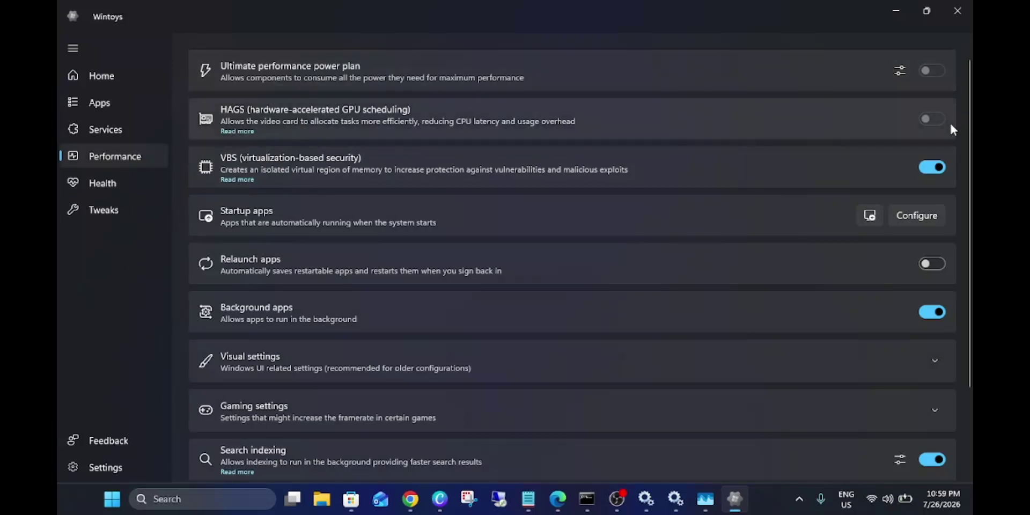
left_click(899, 72)
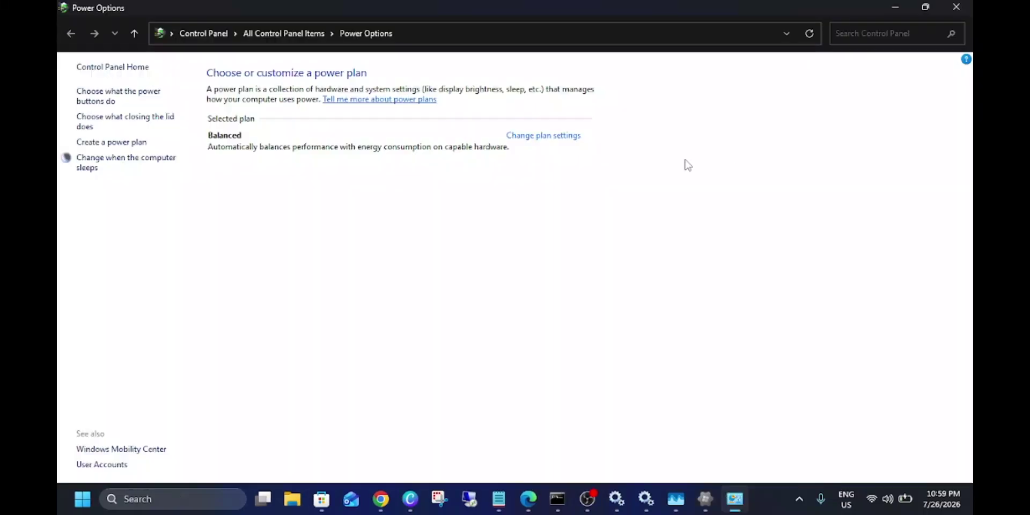
left_click(953, 7)
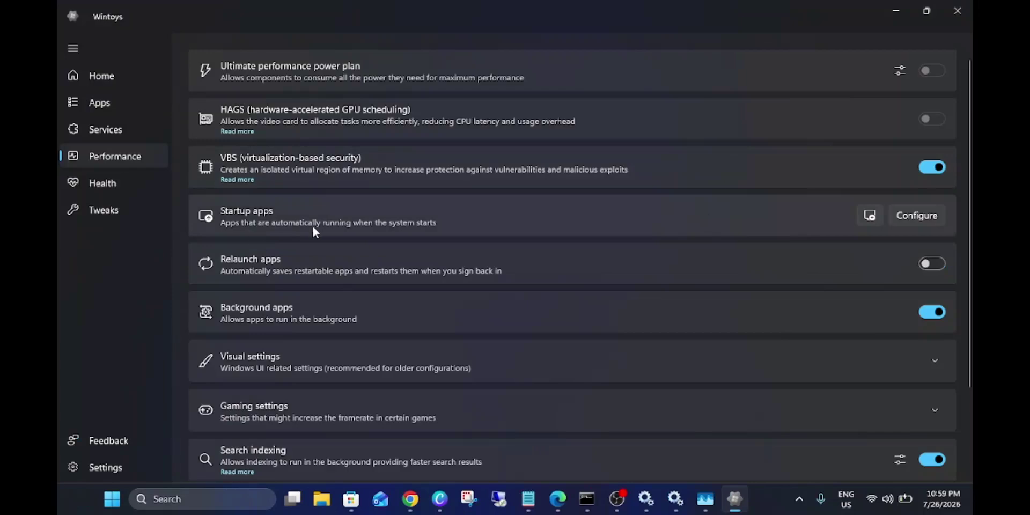
Step: Look through the configurable startup apps and close their list, and disable Background apps in the Performance settings
left_click(919, 214)
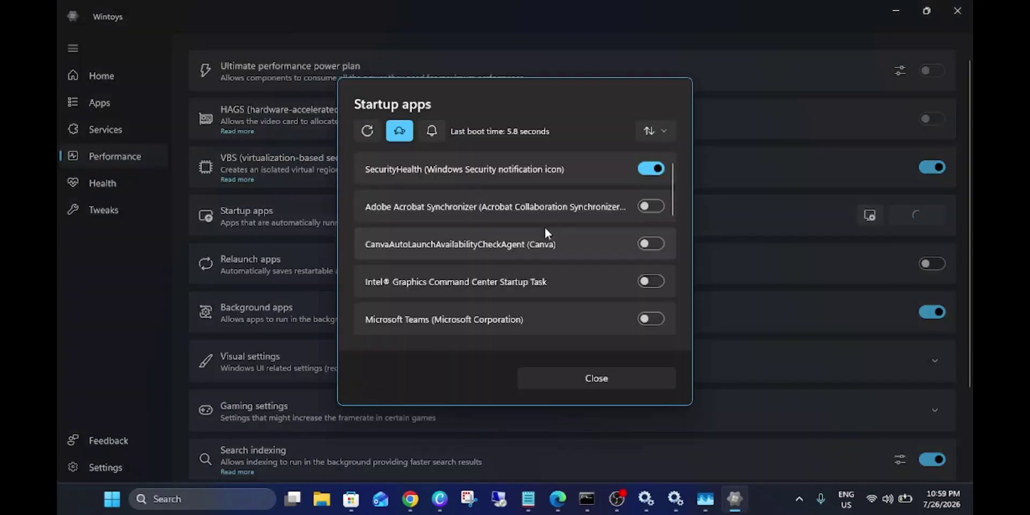
scroll(544, 225, "down", 3)
scroll(544, 233, "down", 5)
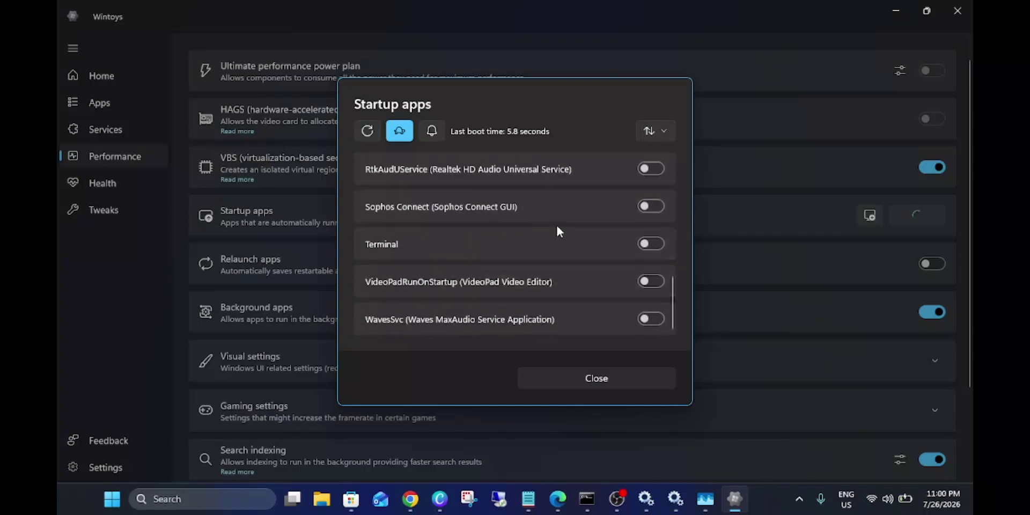
left_click(574, 374)
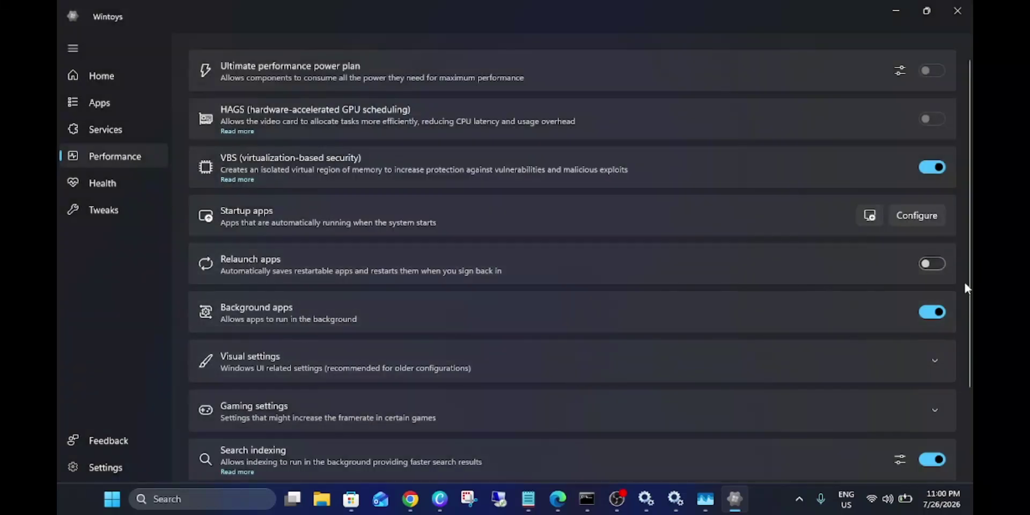
left_click(933, 313)
Step: Expand Visual settings, view the Windows visual effects options, confirm them without changes, and collapse the section again
scroll(644, 323, "down", 2)
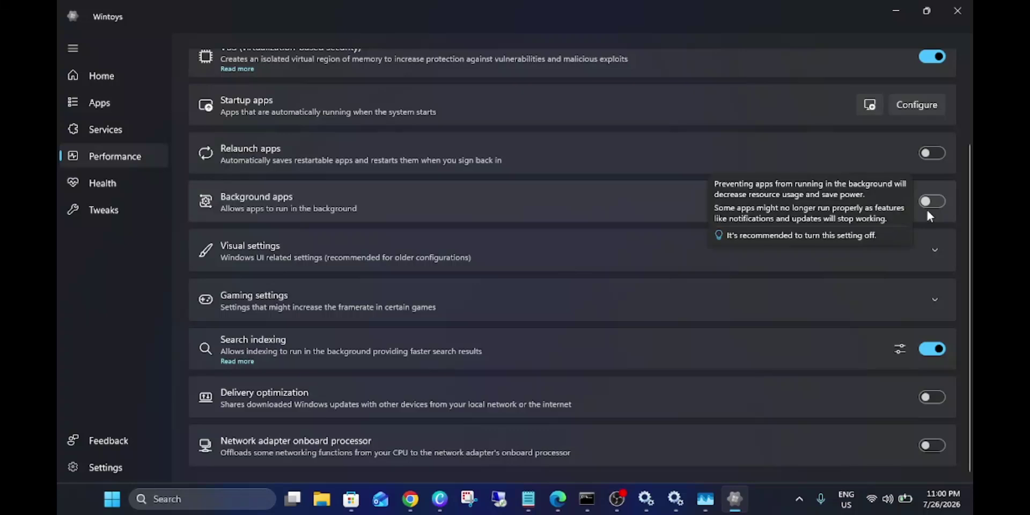
left_click(432, 263)
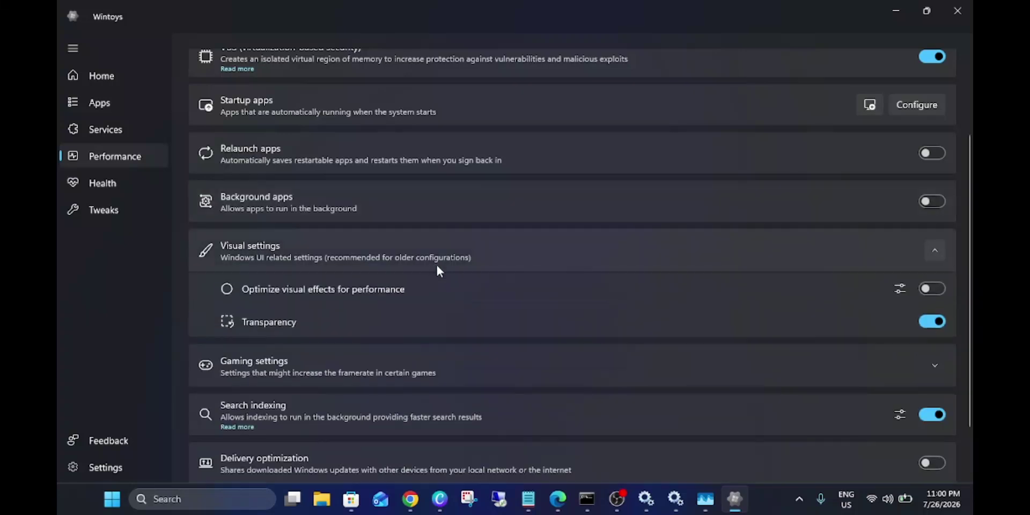
left_click(906, 288)
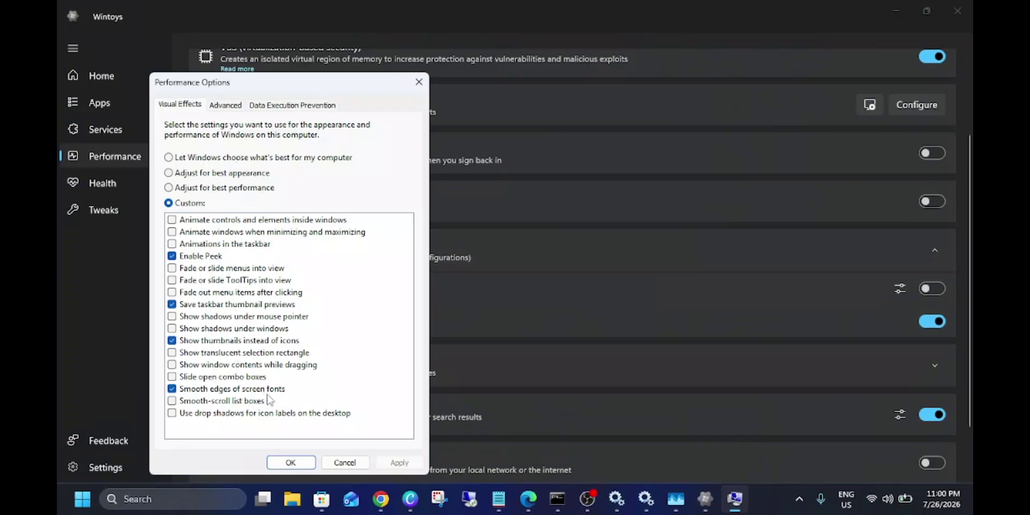
left_click(292, 464)
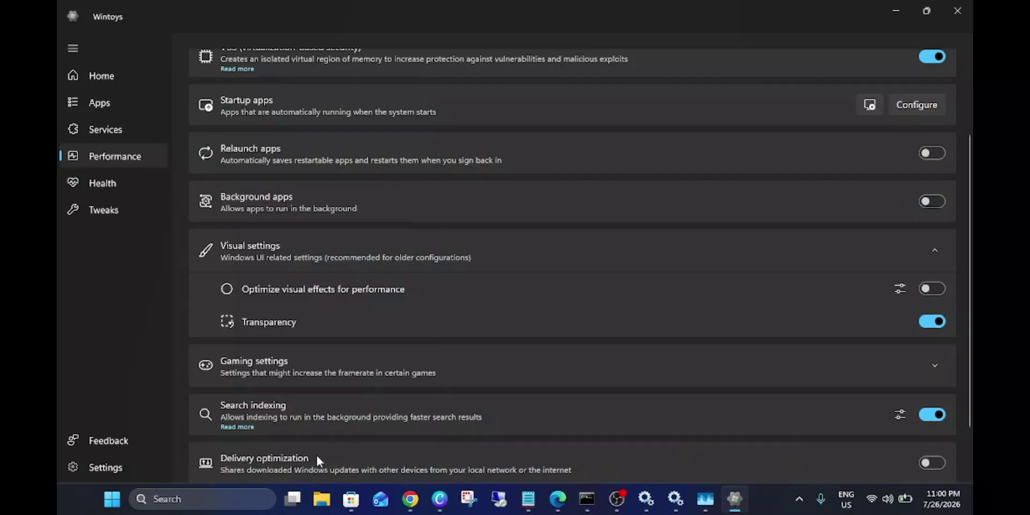
left_click(932, 256)
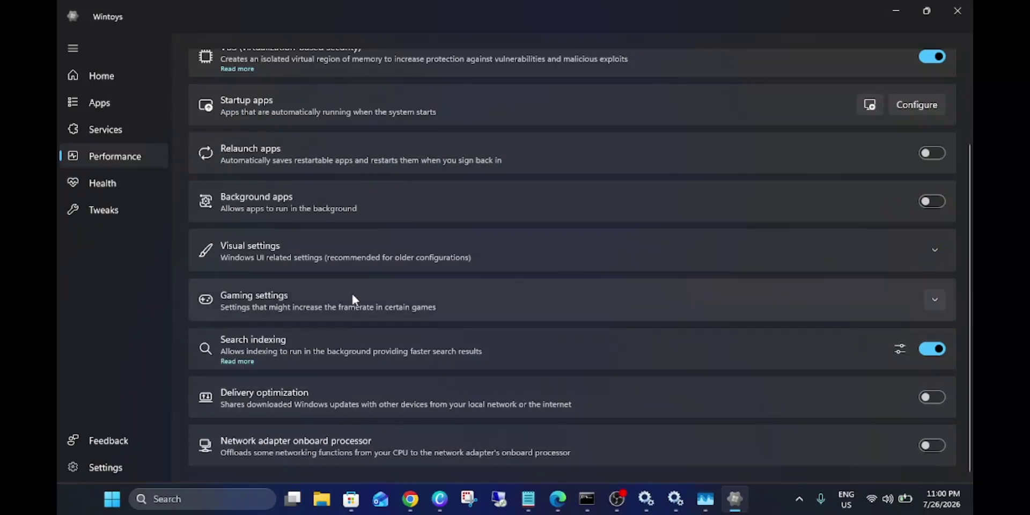
scroll(352, 295, "up", 2)
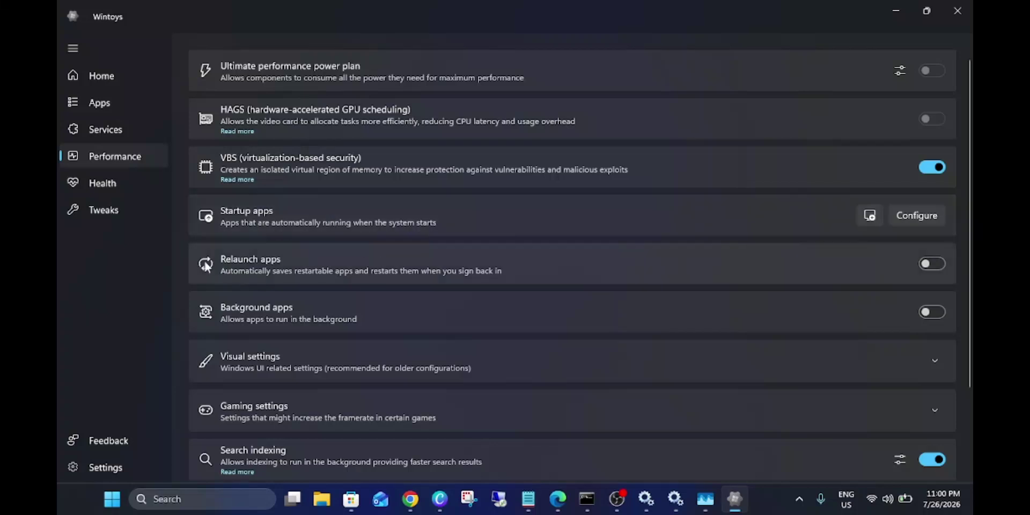
Step: Show the Health settings, examine the Storage cleanup categories under Cleanup, and close them without deleting anything
left_click(114, 188)
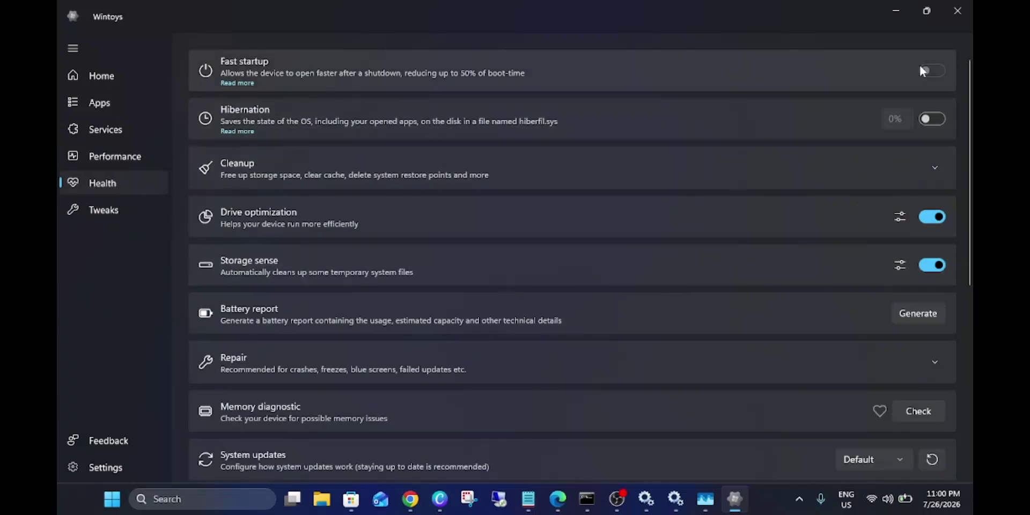
left_click(935, 169)
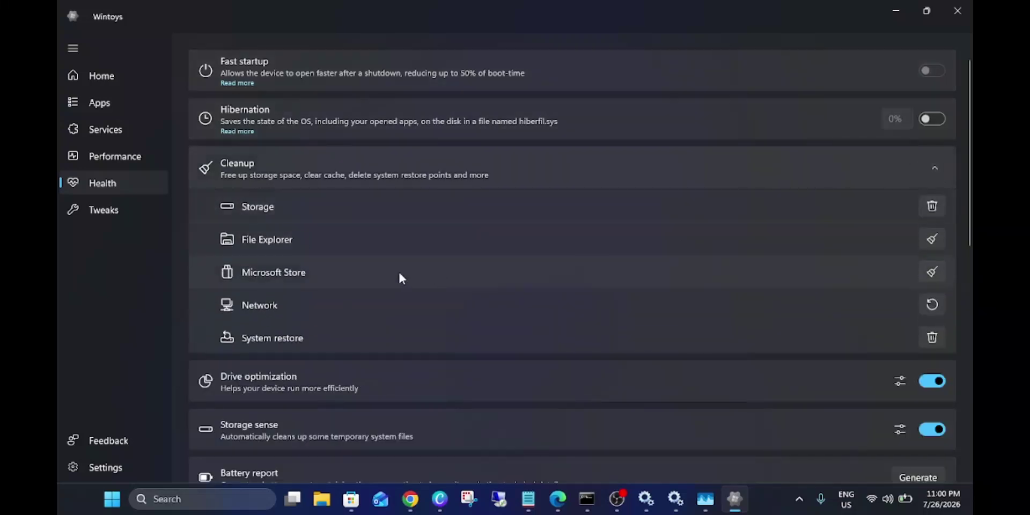
left_click(933, 209)
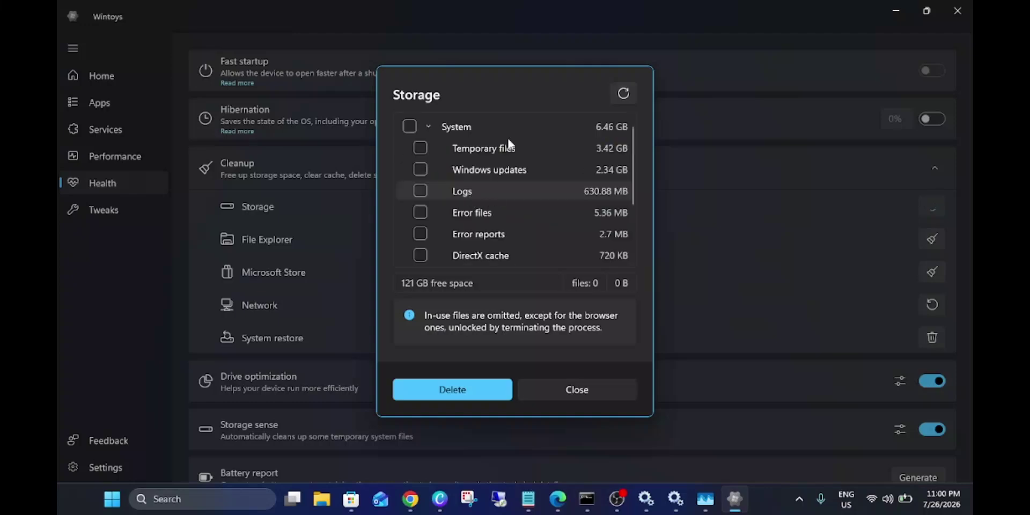
scroll(497, 207, "down", 2)
left_click(590, 384)
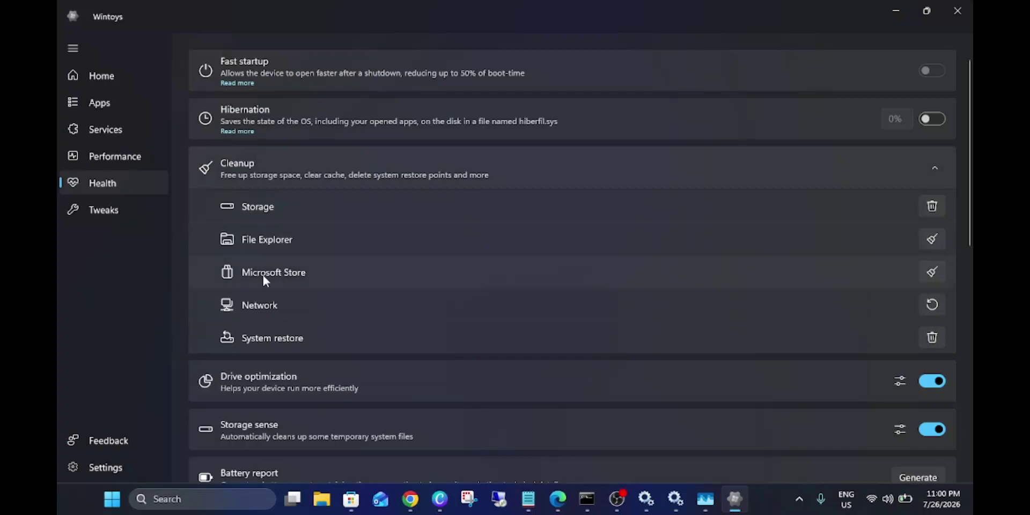
Step: View the Storage Sense settings from the Health page, check the choices for how often it runs, and close the Settings window
scroll(290, 343, "down", 5)
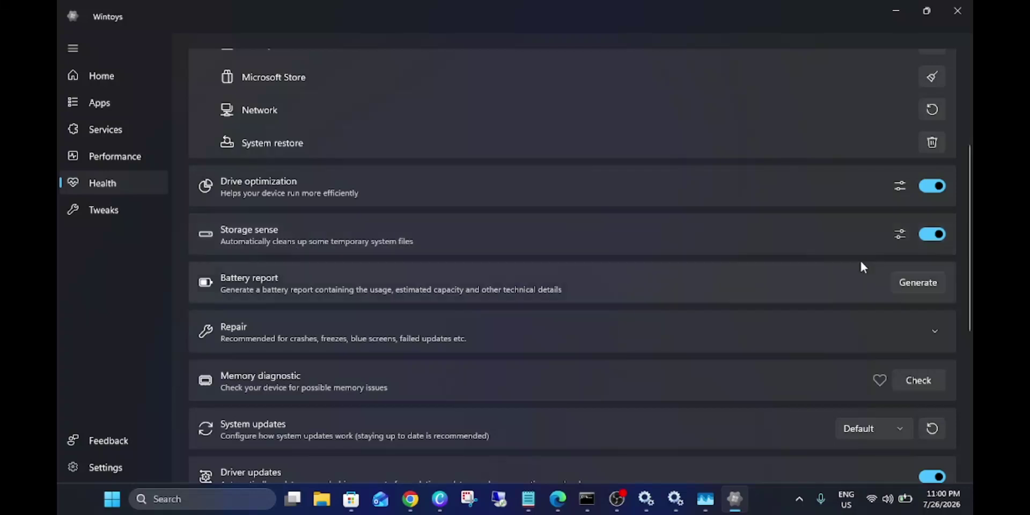
left_click(899, 235)
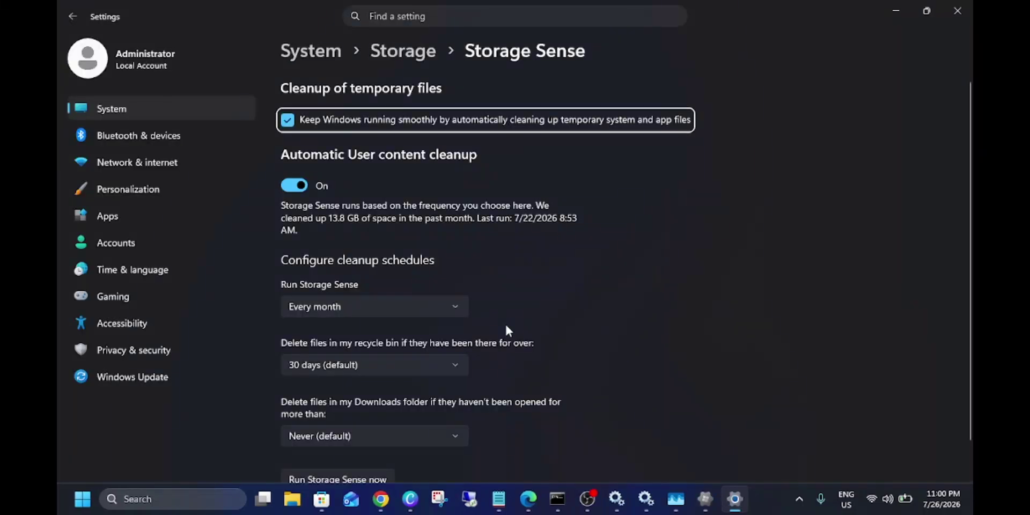
left_click(379, 307)
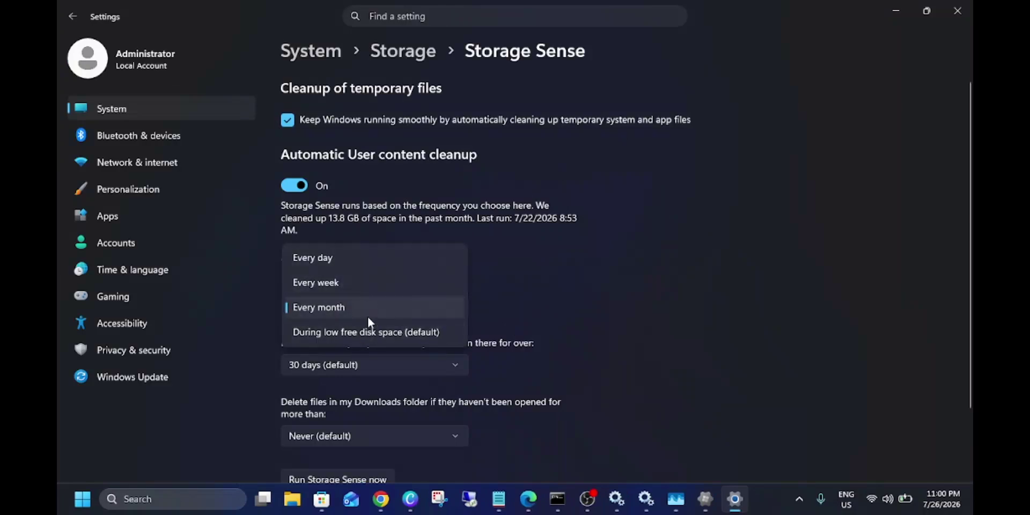
left_click(368, 317)
left_click(961, 21)
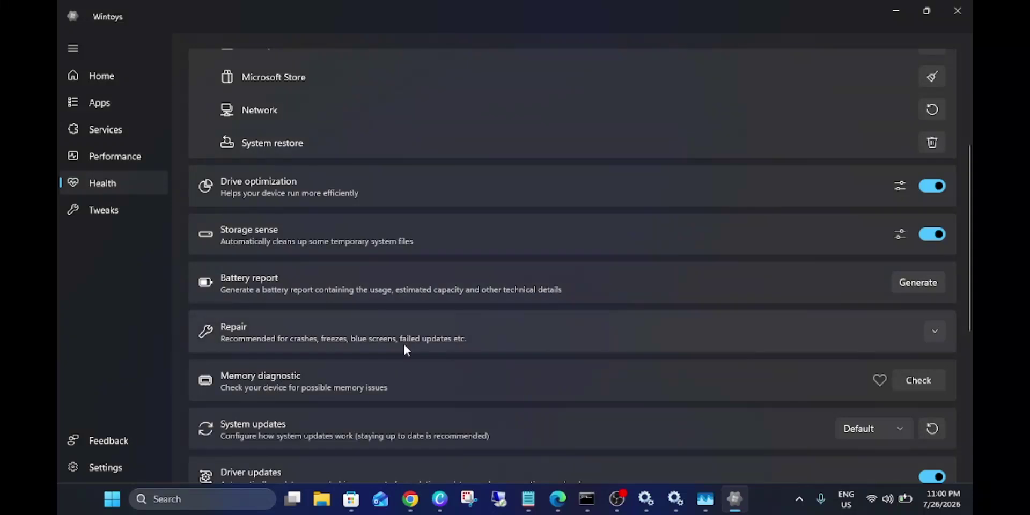
Step: Look over the DISM, SFC and CHKDSK tools under Repair, and view the Windows Memory Diagnostic prompt before cancelling it
scroll(405, 346, "down", 2)
left_click(937, 265)
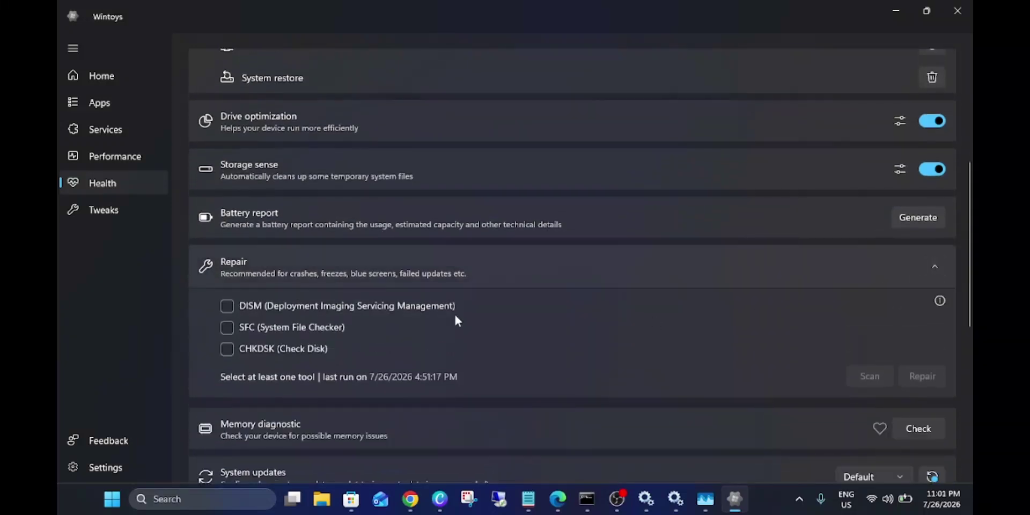
scroll(360, 317, "down", 2)
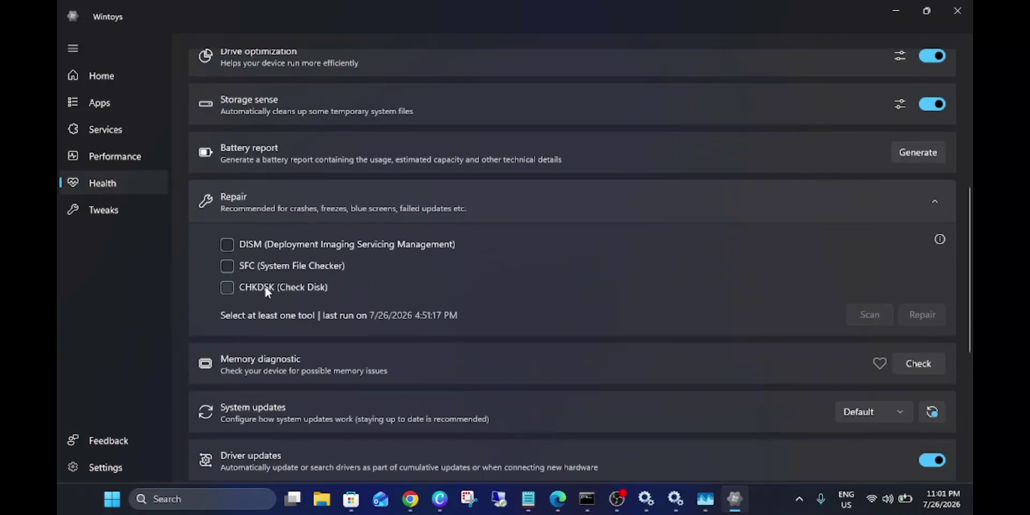
left_click(933, 202)
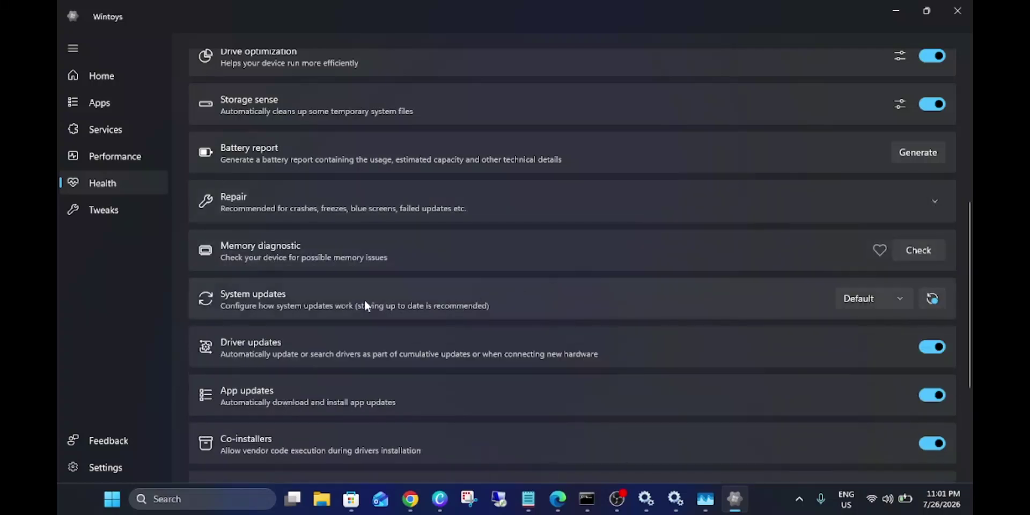
left_click(918, 252)
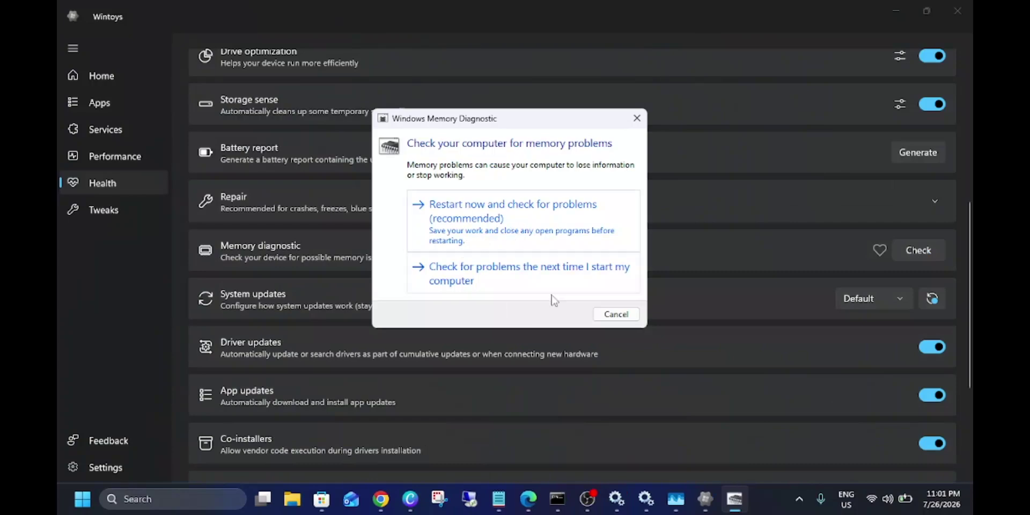
left_click(616, 314)
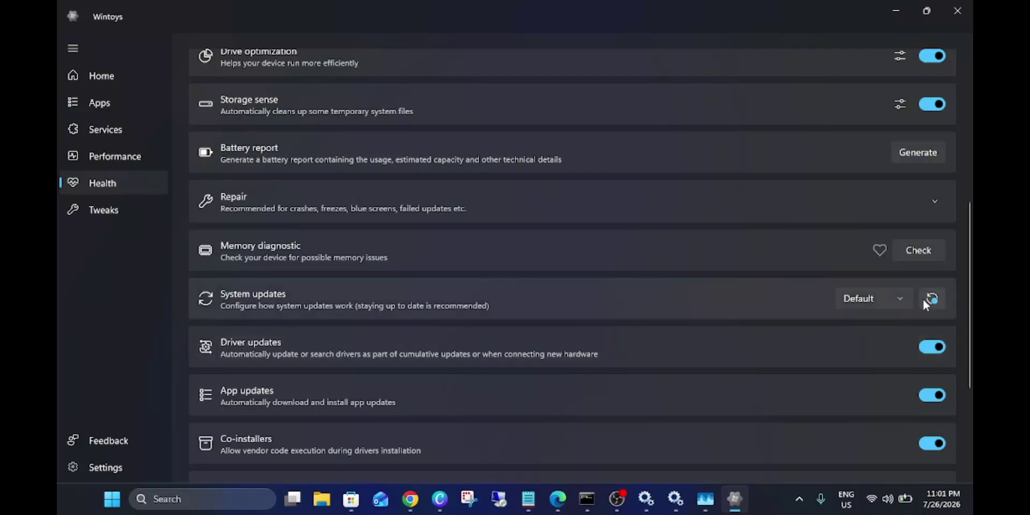
Step: Set System updates to Manually in the Health settings
left_click(900, 297)
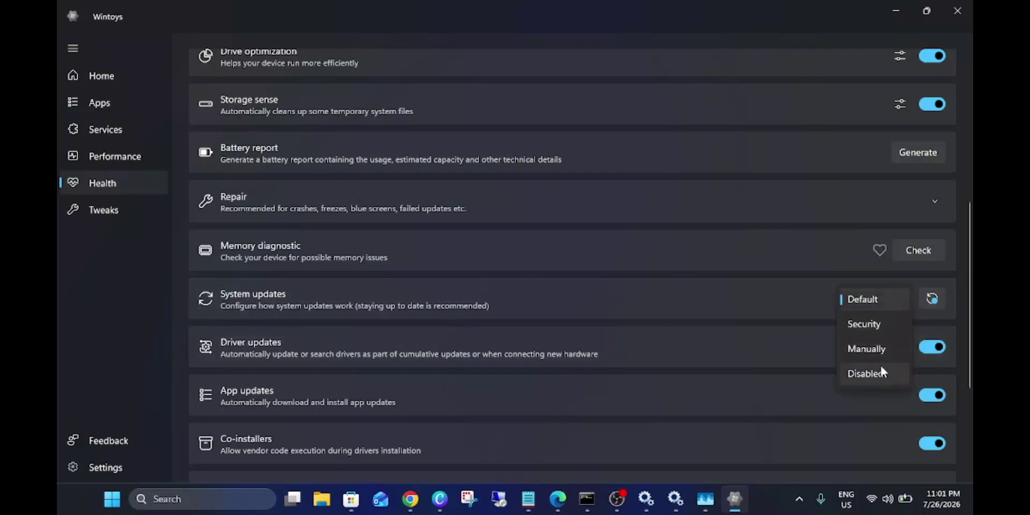
left_click(876, 350)
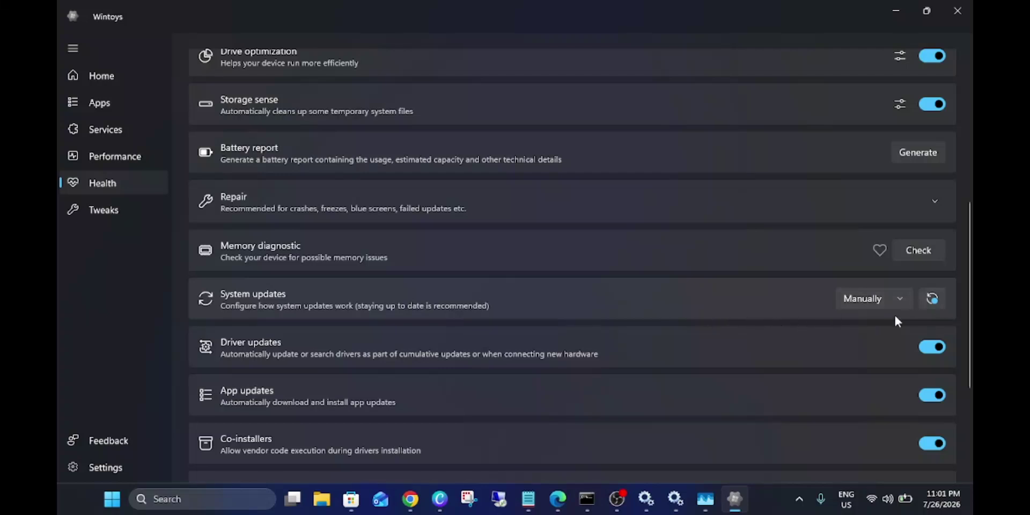
Step: Look over the remaining Health settings down to Icons cache, and show the Tweaks page
scroll(547, 378, "down", 3)
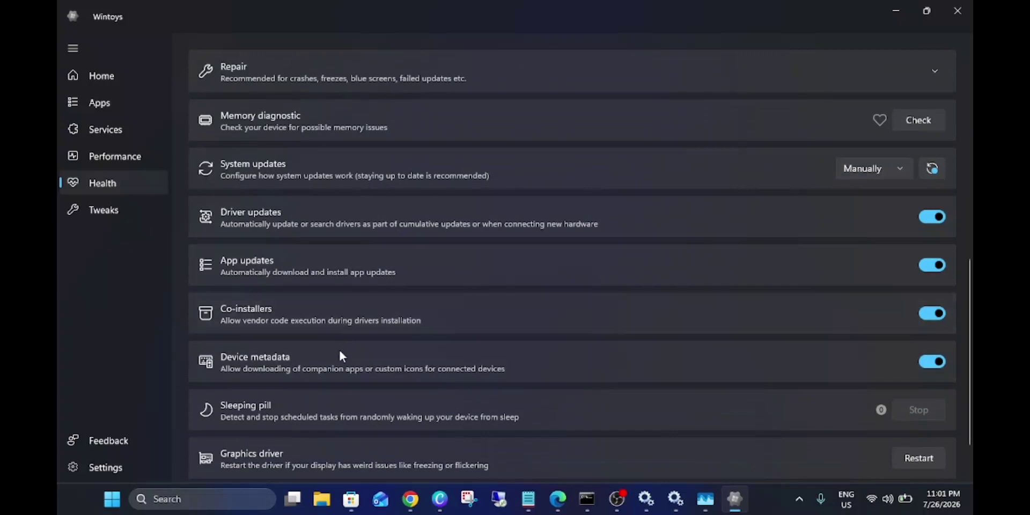
scroll(329, 388, "down", 2)
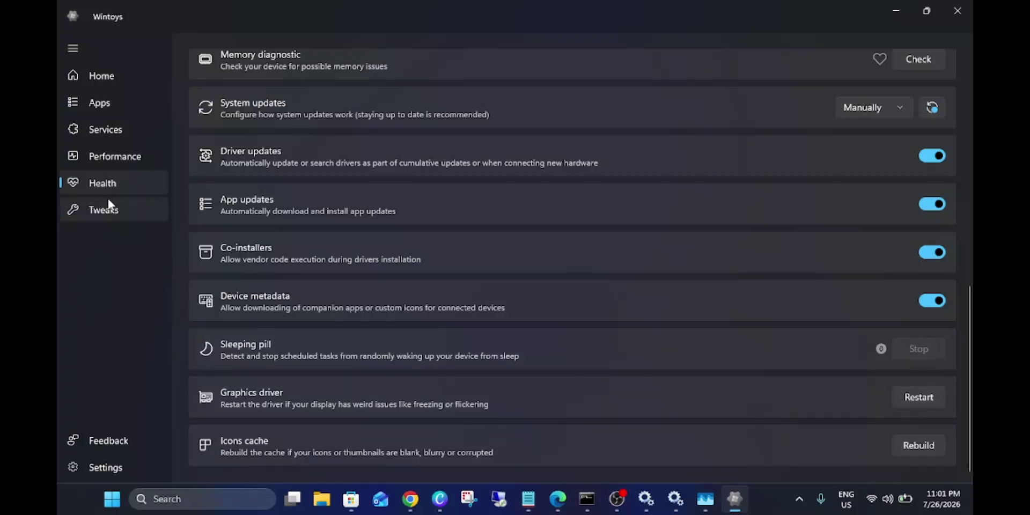
left_click(99, 217)
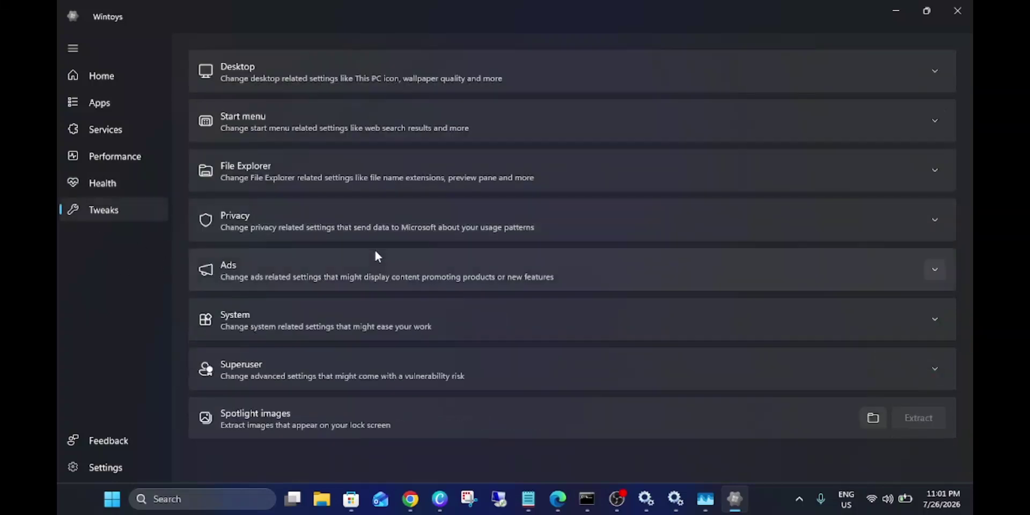
Step: Look over the Start menu, File Explorer and Ads settings on the Tweaks page, collapsing each section again
left_click(426, 101)
left_click(919, 111)
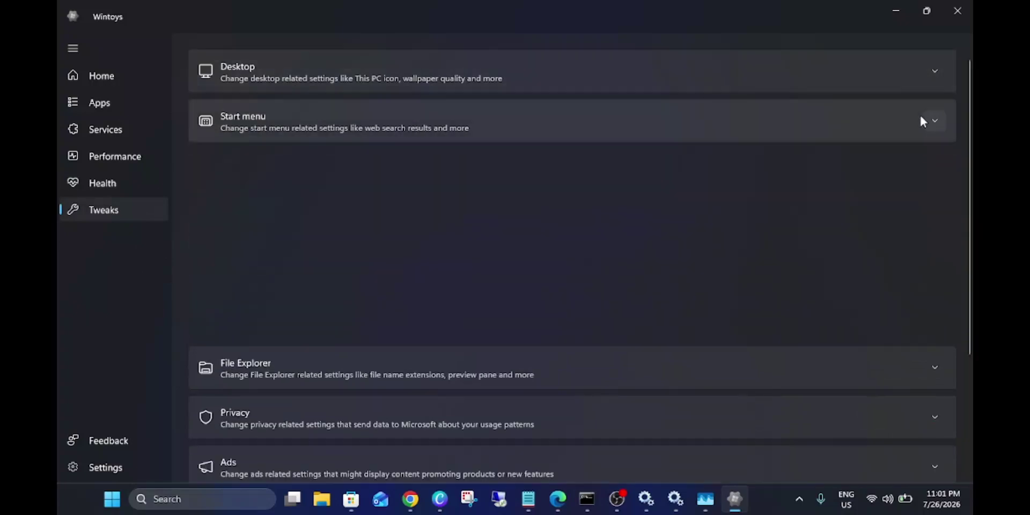
left_click(412, 185)
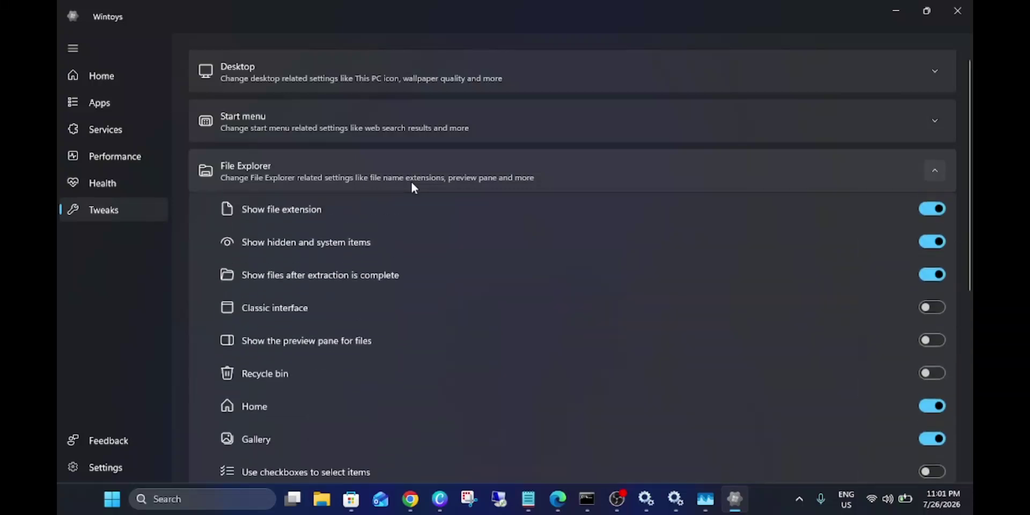
left_click(412, 183)
left_click(380, 269)
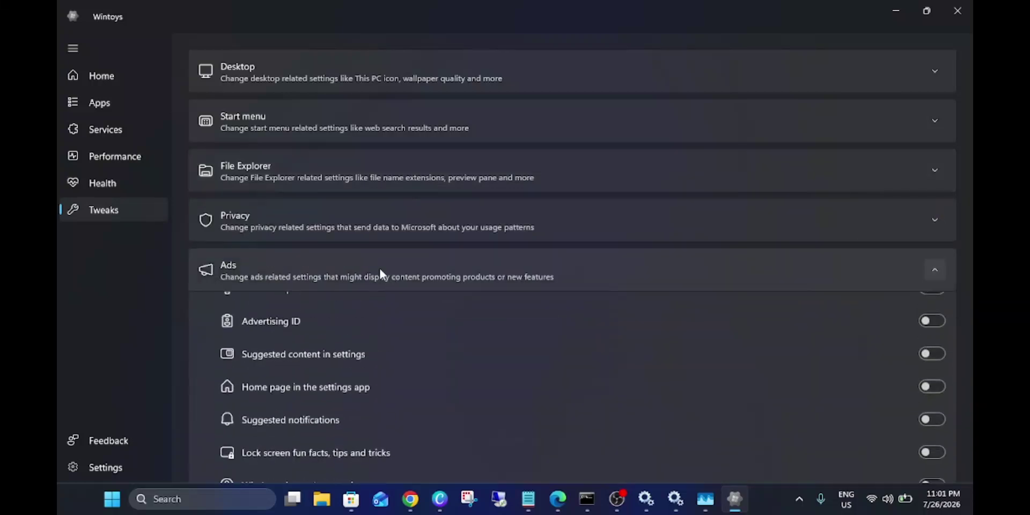
scroll(381, 271, "down", 3)
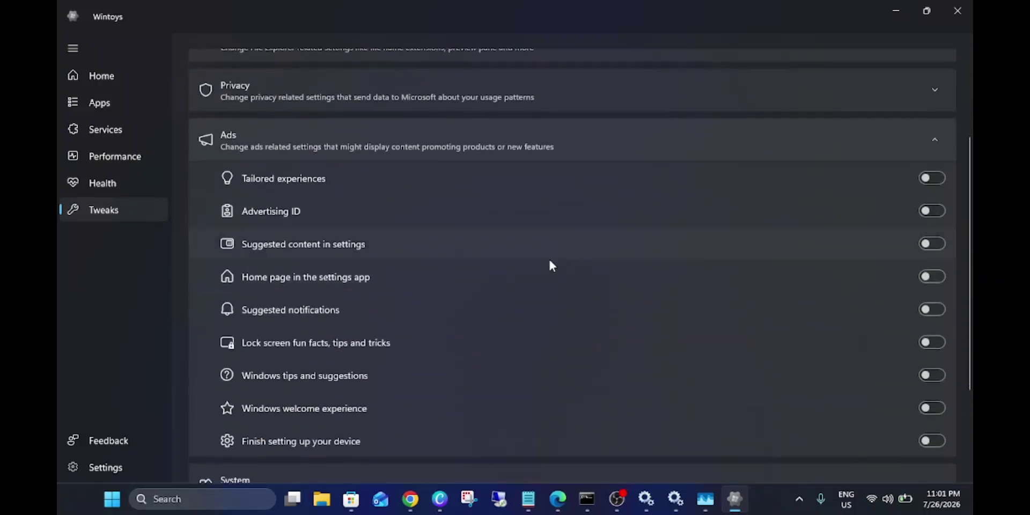
left_click(365, 140)
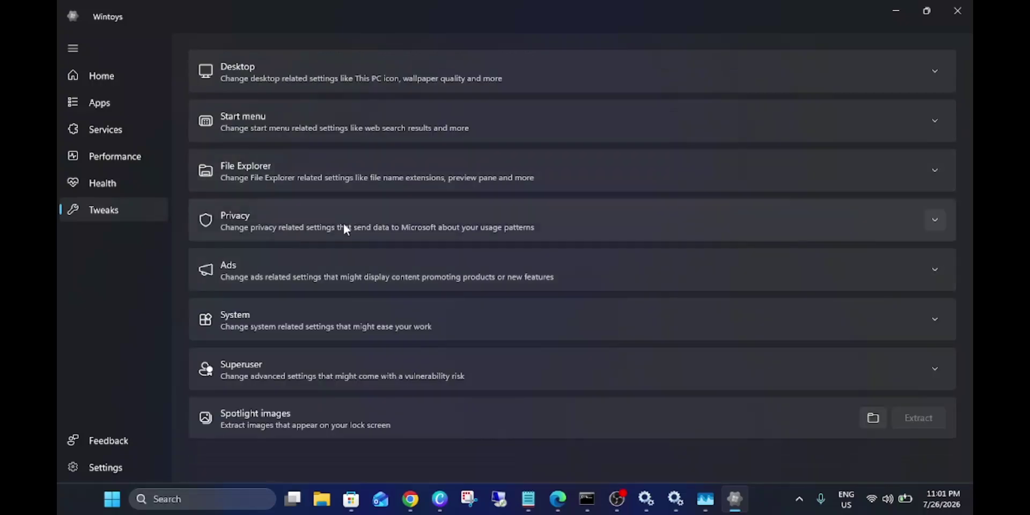
Step: Look over the System settings on the Tweaks page, leaving the section expanded at the End task option
left_click(295, 323)
scroll(295, 323, "down", 4)
left_click(294, 136)
left_click(301, 321)
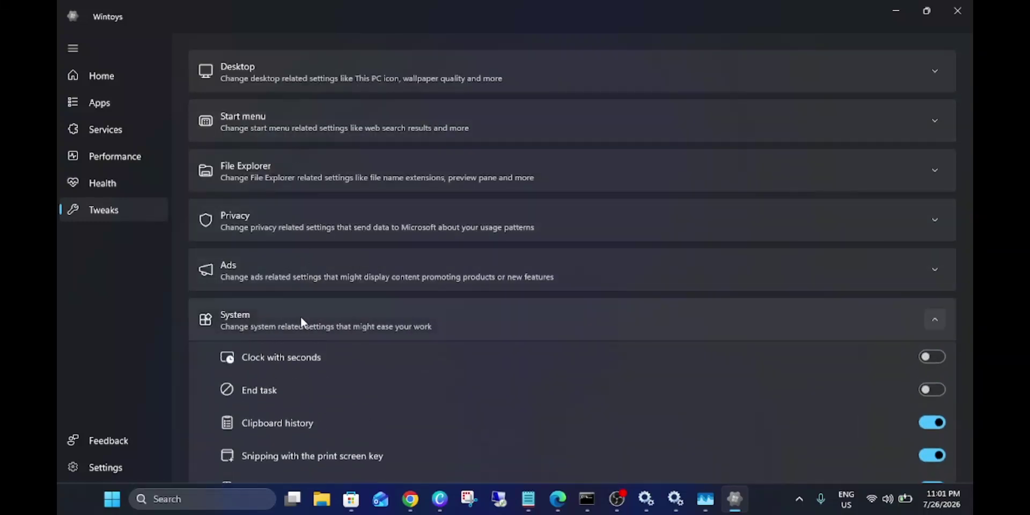
scroll(301, 320, "down", 2)
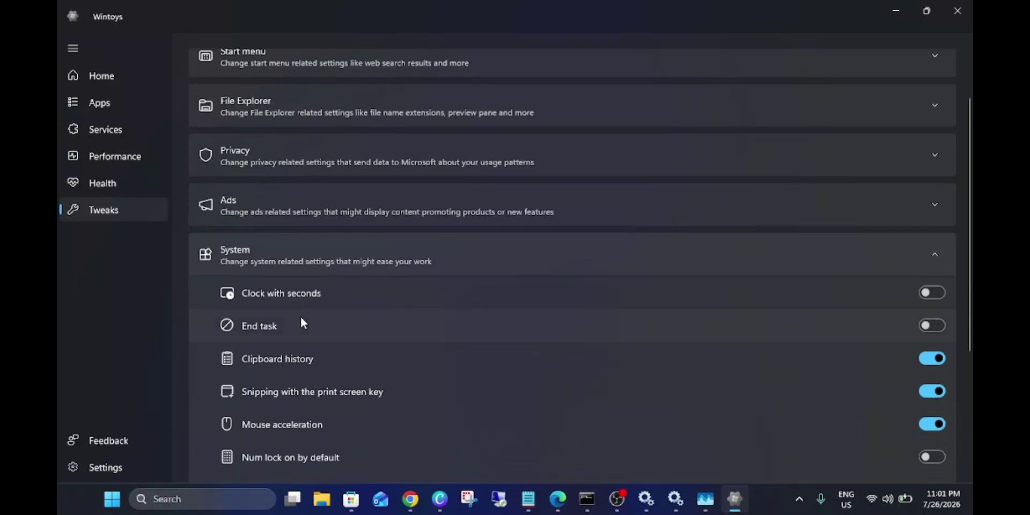
Step: Try the End task tweak: turn it on, select Canva in Task Manager, and turn the tweak off again in Wintoys
left_click(932, 325)
left_click(707, 502)
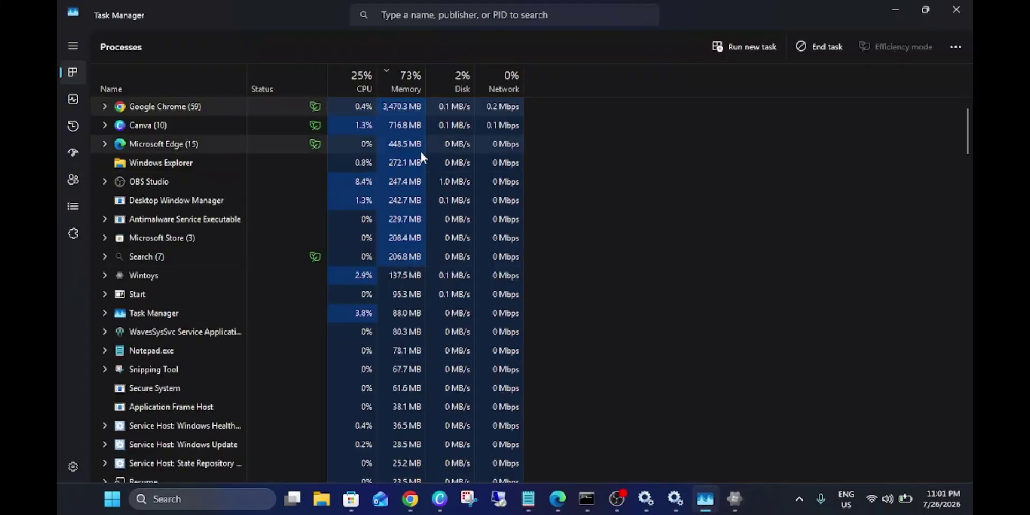
left_click(445, 131)
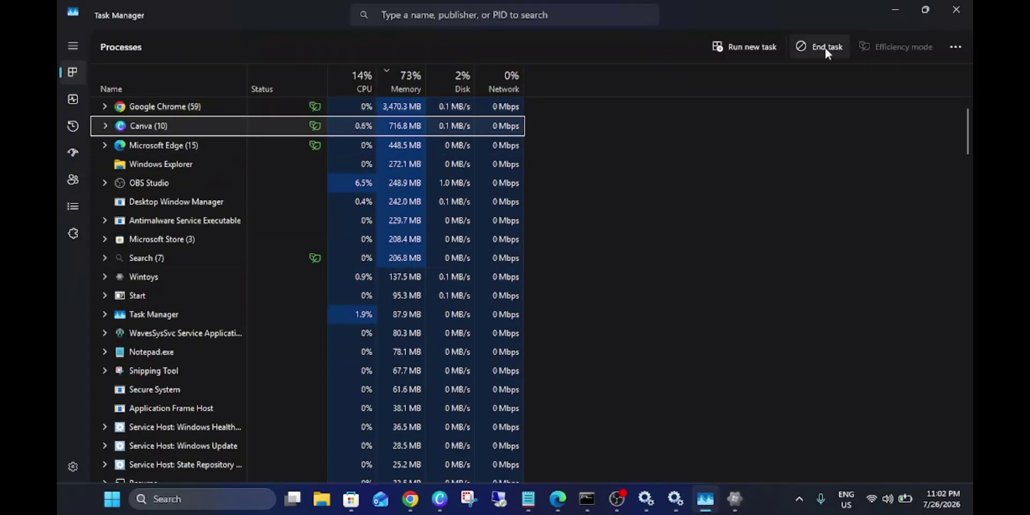
left_click(735, 499)
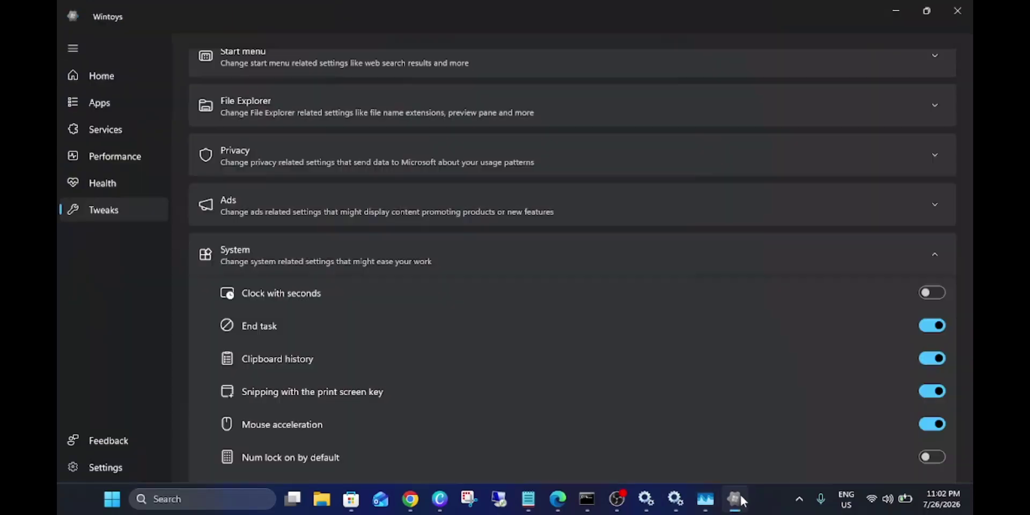
left_click(932, 325)
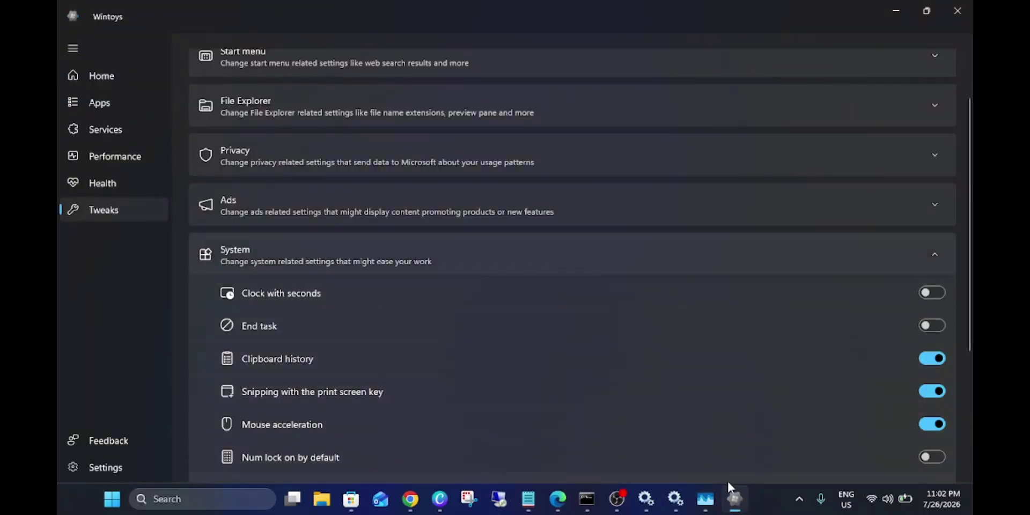
Step: Look over Task Manager's Performance and Processes pages with expanded navigation, and close Task Manager
left_click(707, 501)
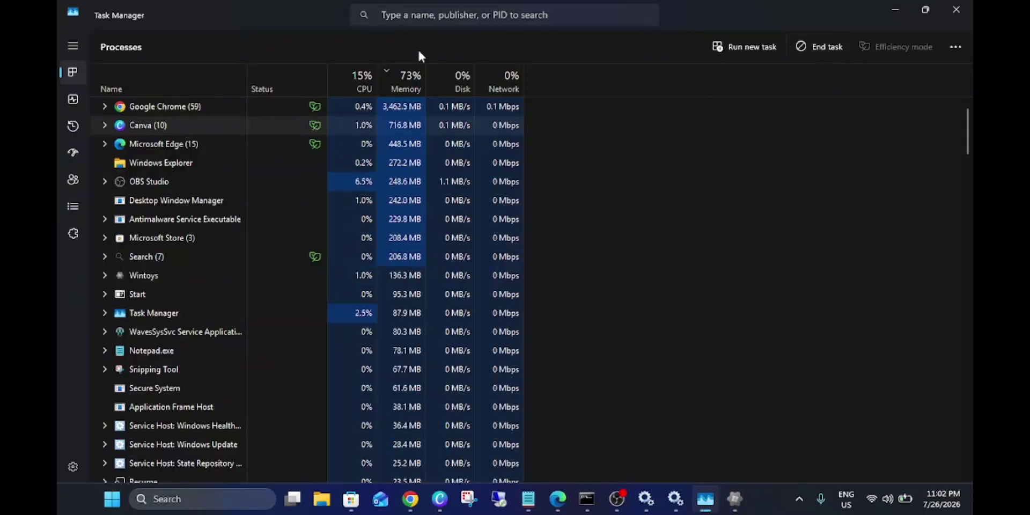
left_click(73, 45)
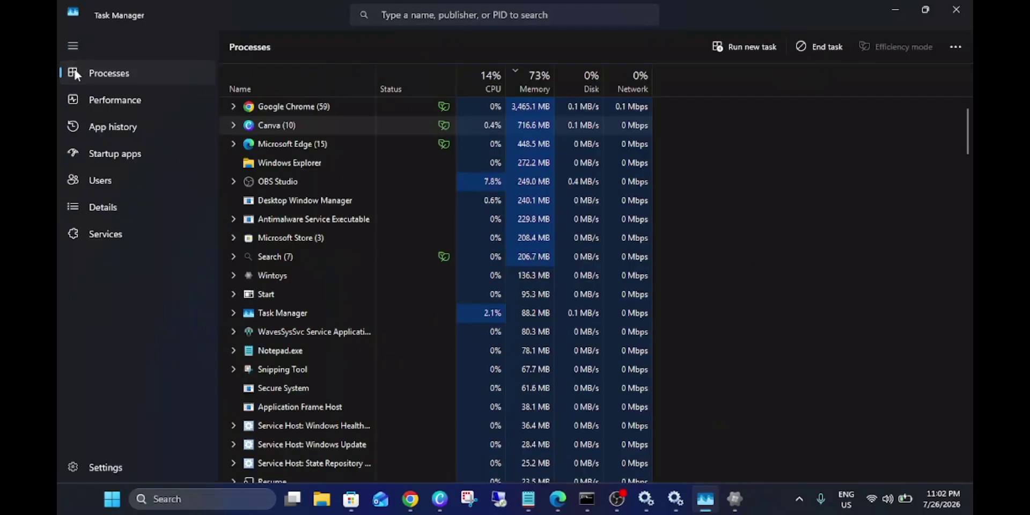
left_click(107, 101)
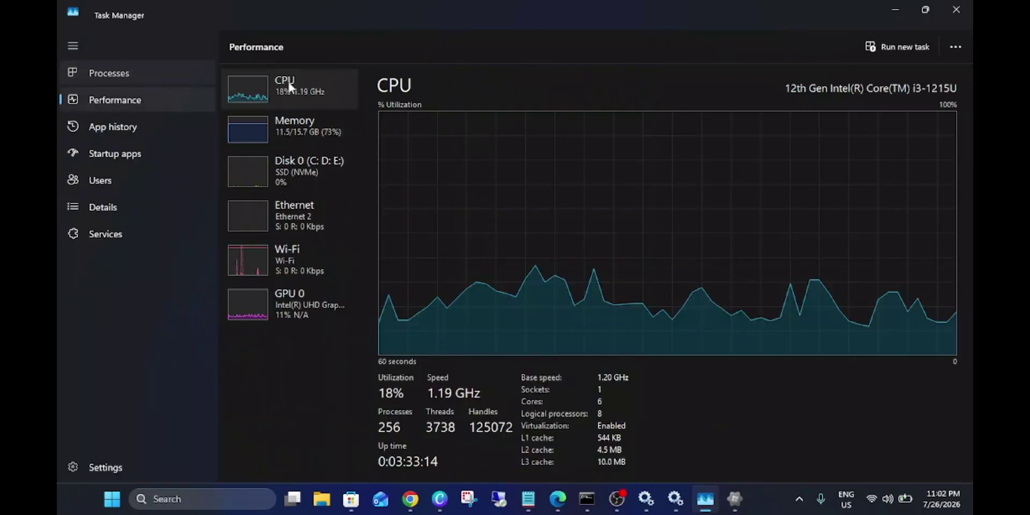
left_click(148, 77)
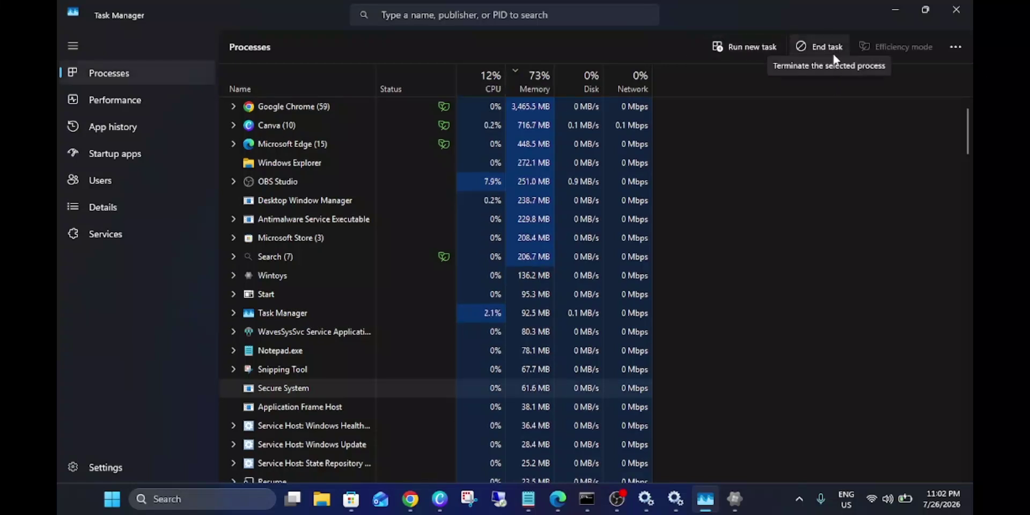
left_click(955, 13)
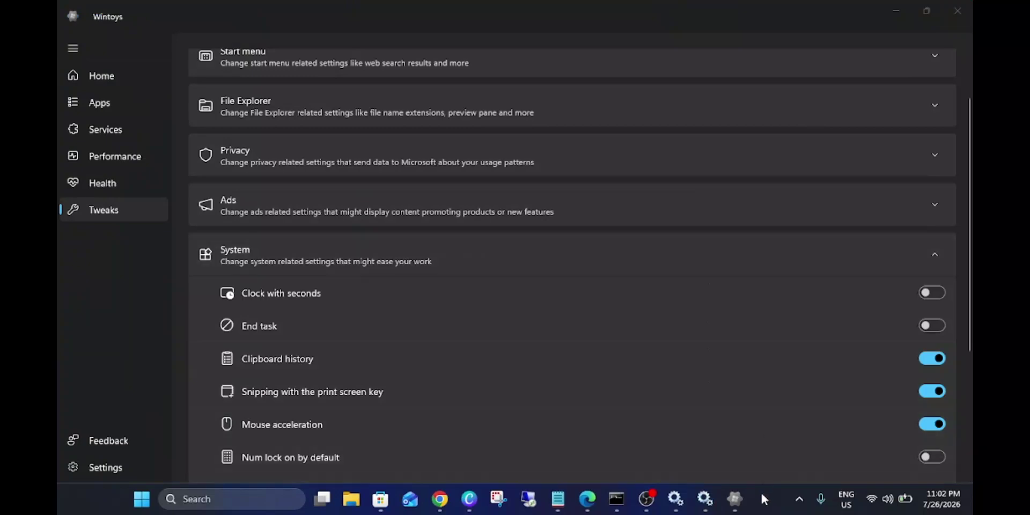
Step: Reopen Task Manager maximized, and turn on End task in Wintoys' System tweaks
right_click(765, 498)
left_click(787, 449)
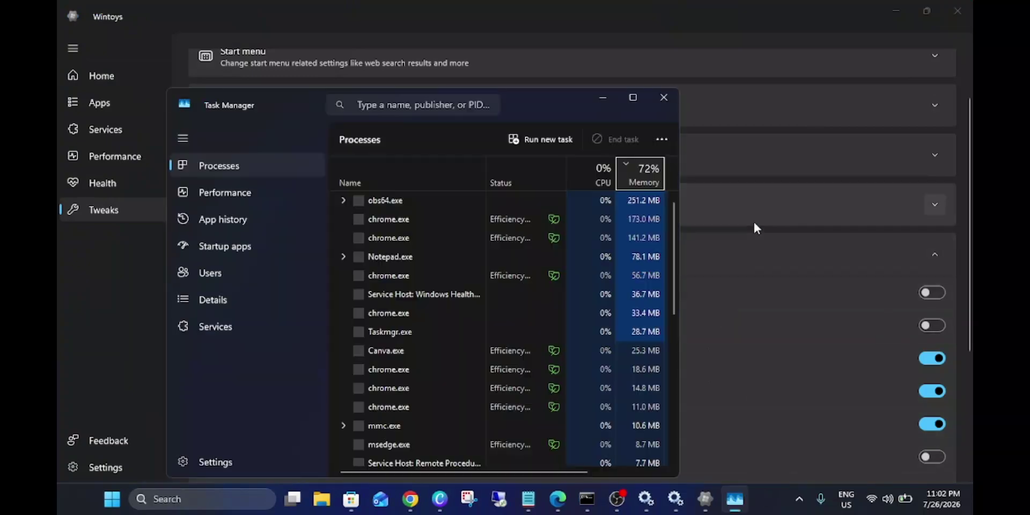
left_click(629, 99)
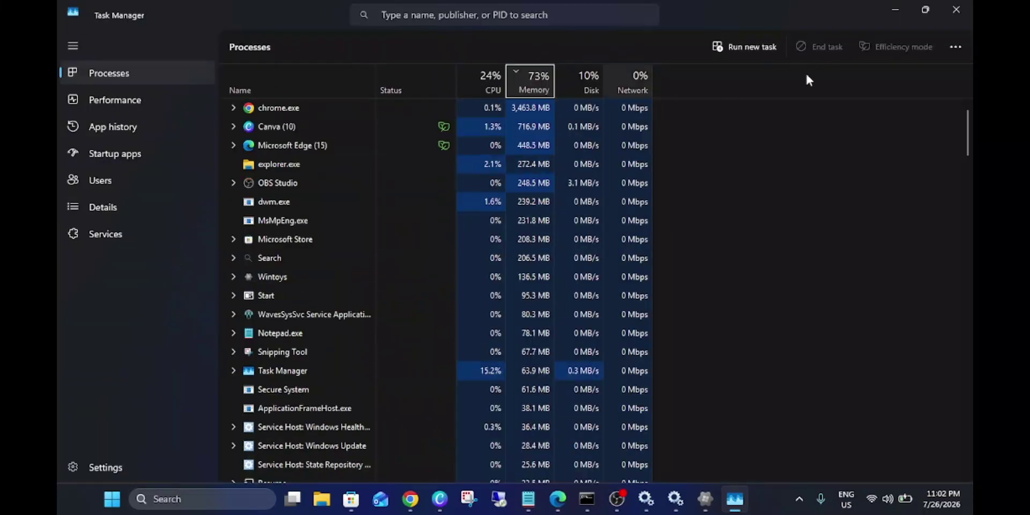
left_click(705, 499)
left_click(943, 326)
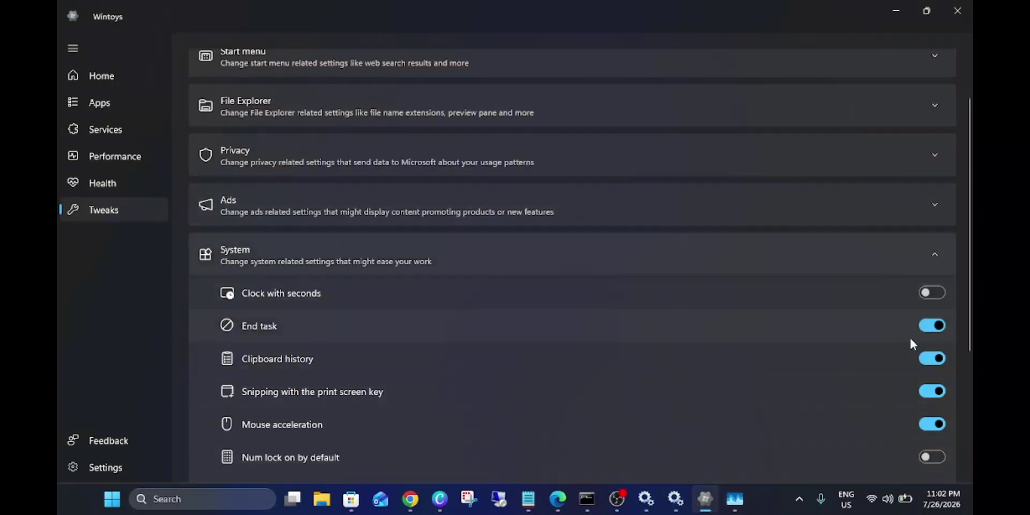
Step: Check the task commands offered for Windows Explorer and Canva in Task Manager, and close it
left_click(735, 499)
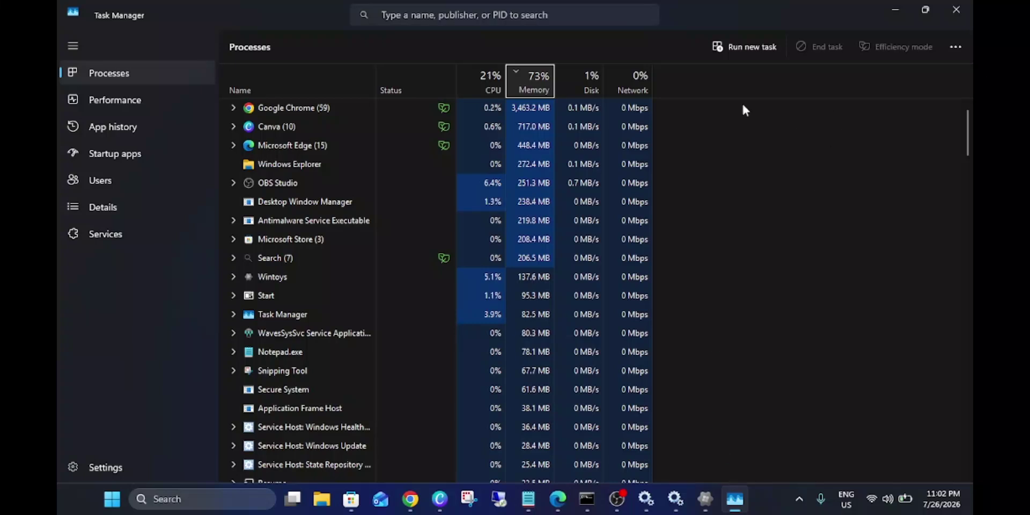
left_click(617, 163)
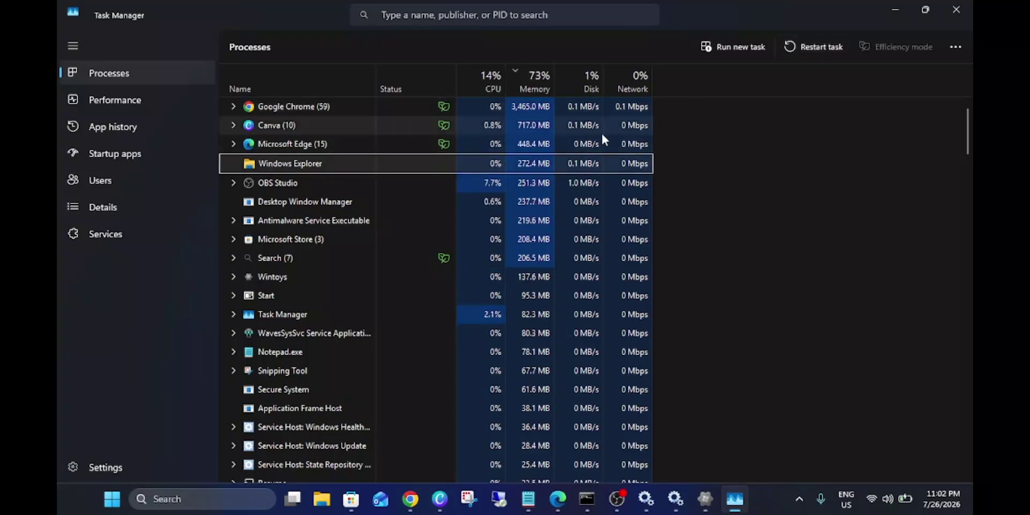
left_click(581, 125)
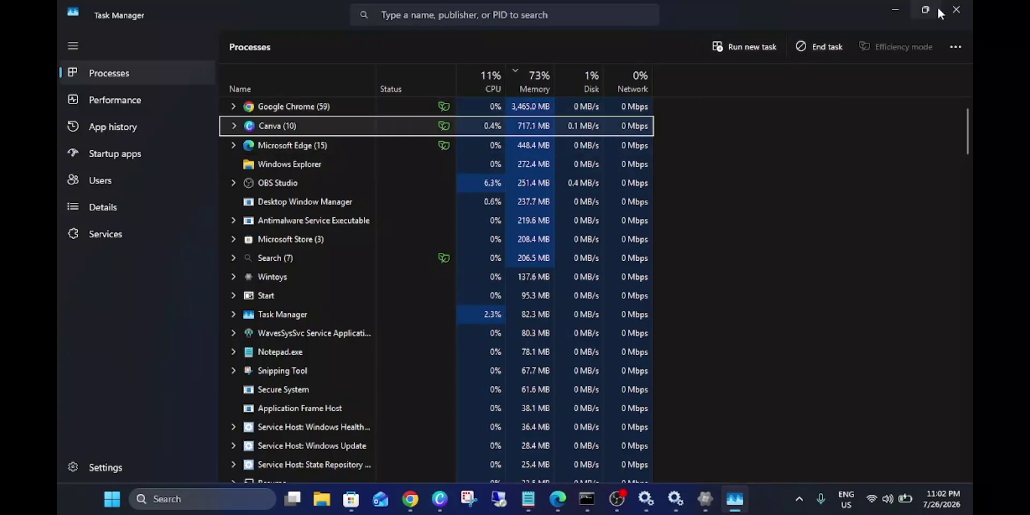
left_click(955, 10)
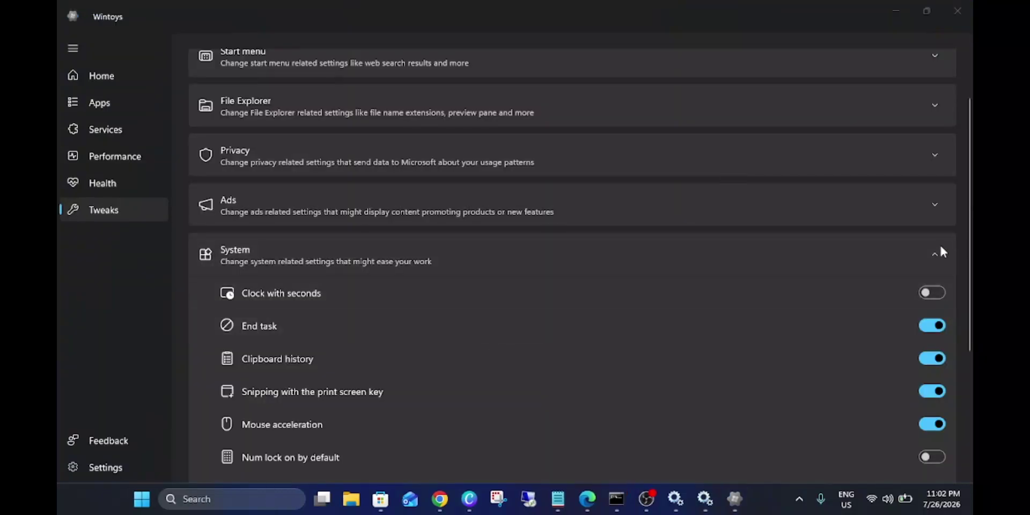
Step: Collapse the System section and look over the Superuser settings on the Tweaks page
left_click(939, 251)
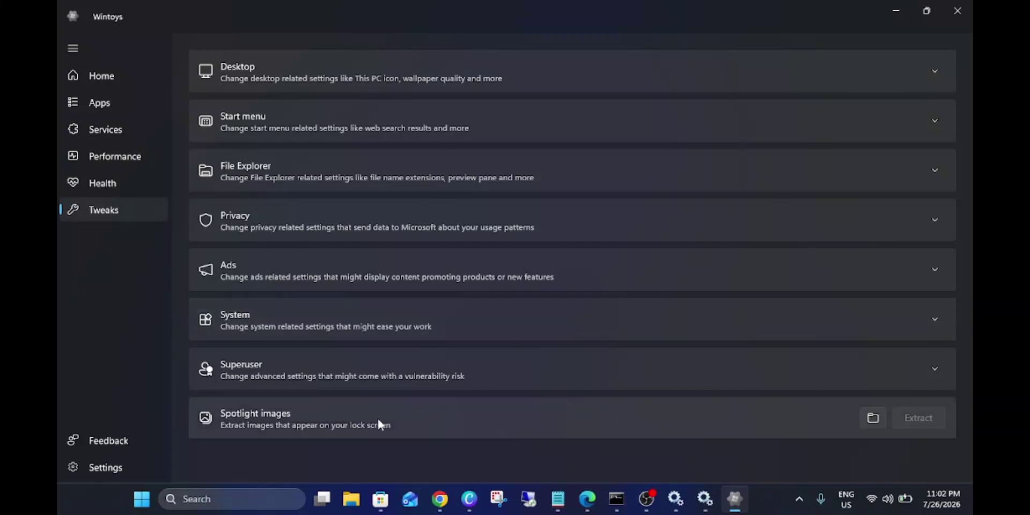
left_click(370, 369)
scroll(437, 369, "down", 2)
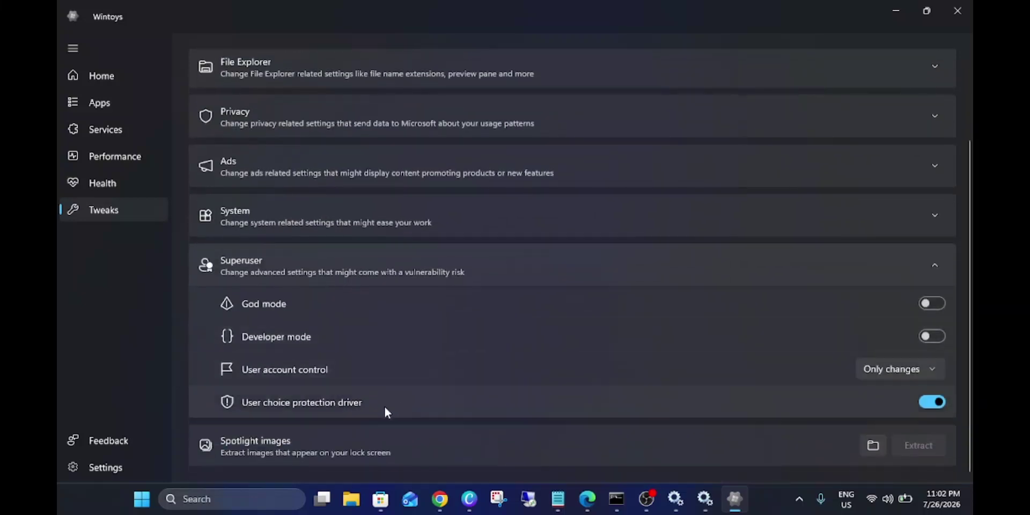
left_click(939, 261)
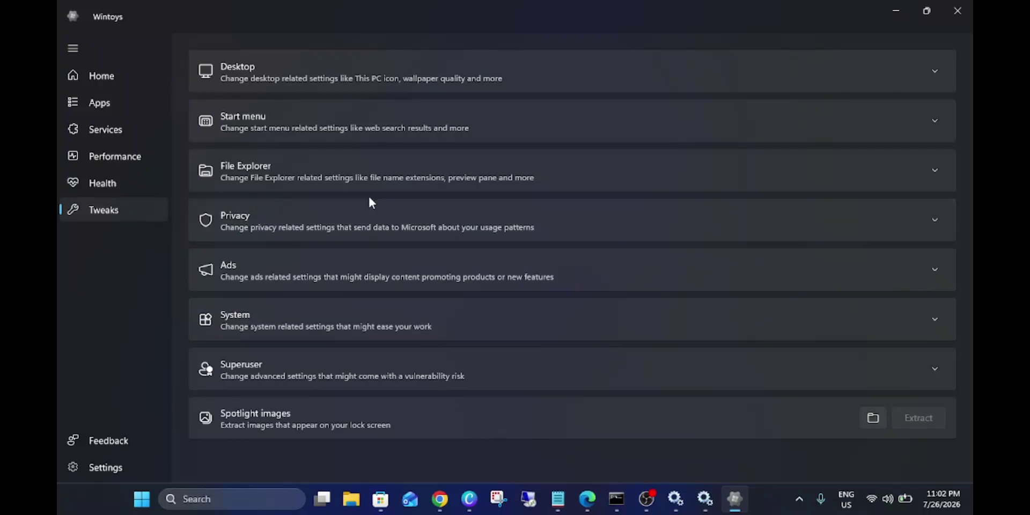
Step: Close Wintoys and highlight the RAMMap line in the Notepad list of tools
left_click(951, 19)
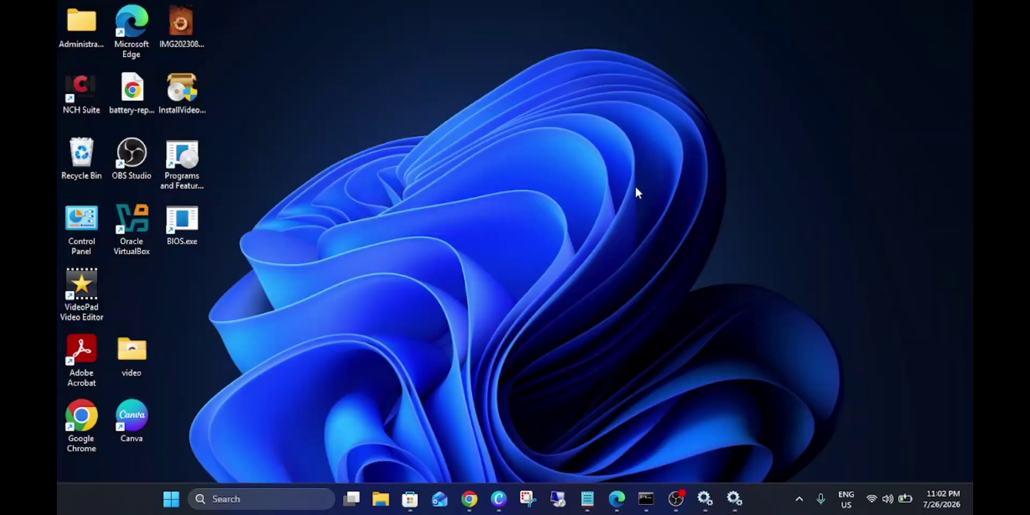
left_click(587, 498)
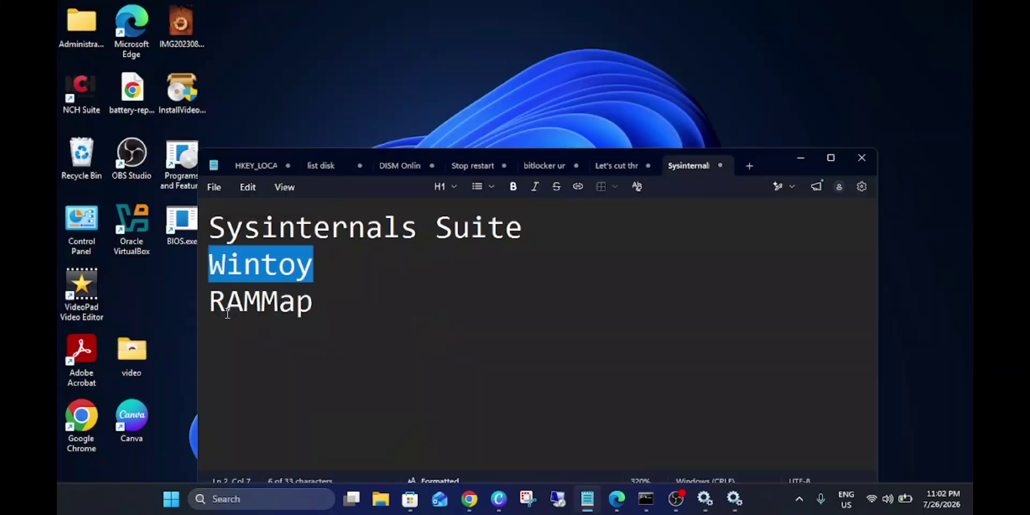
triple_click(236, 311)
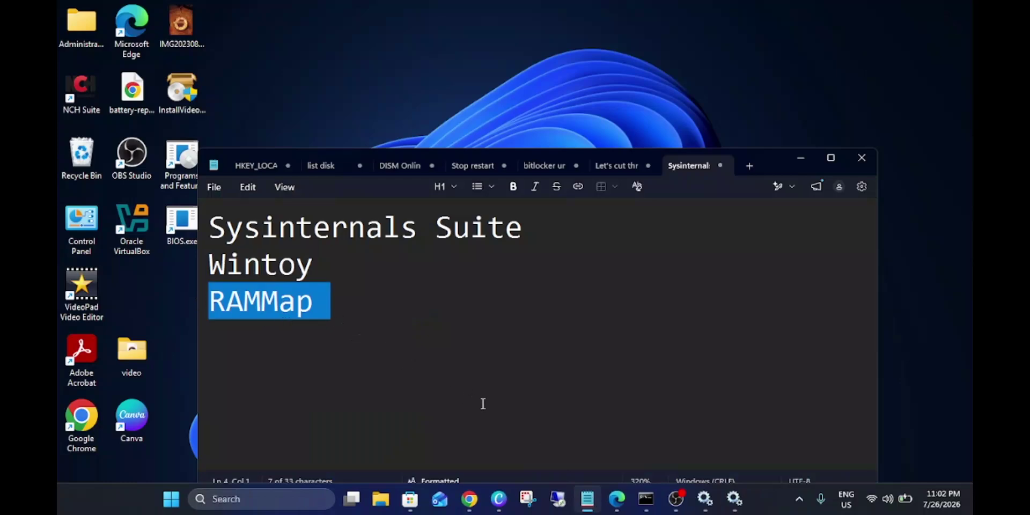
Step: Switch to Edge and search the web for RAMMap in the Sysinternals troubleshooting book's tab
left_click(616, 498)
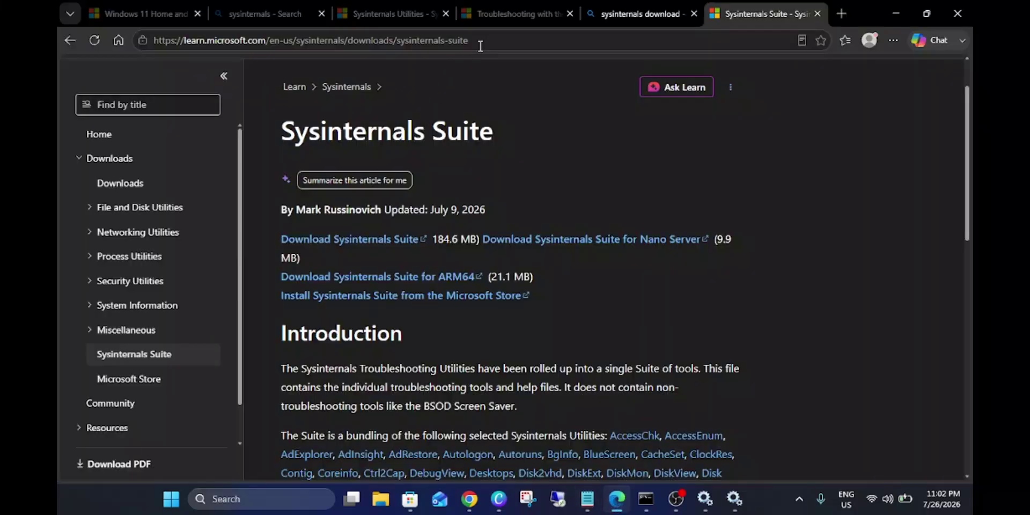
left_click(517, 22)
left_click_drag(499, 43, 123, 57)
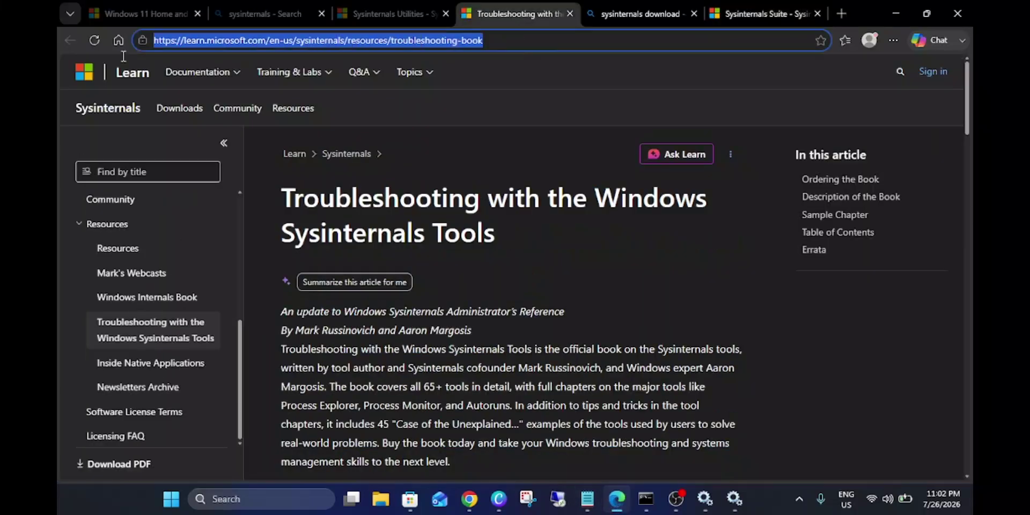
type("RAMMap")
key("Return")
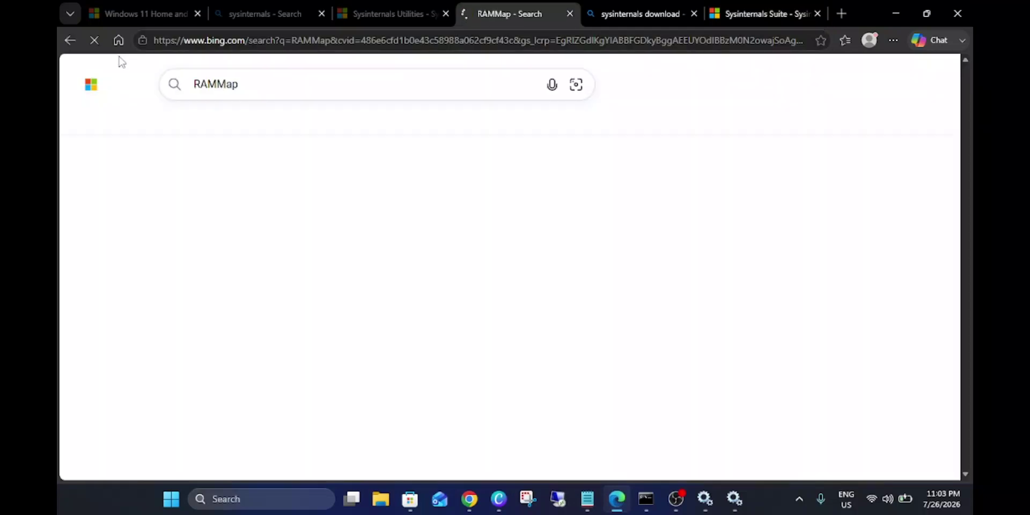
Step: Download RAMMap from its Sysinternals page and open the downloaded RAMMap.zip
left_click(233, 225)
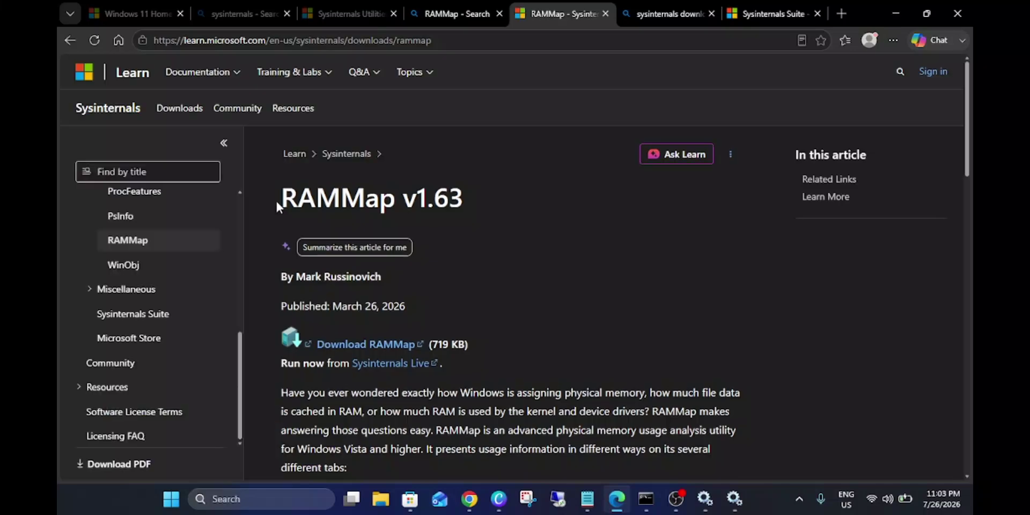
left_click(344, 345)
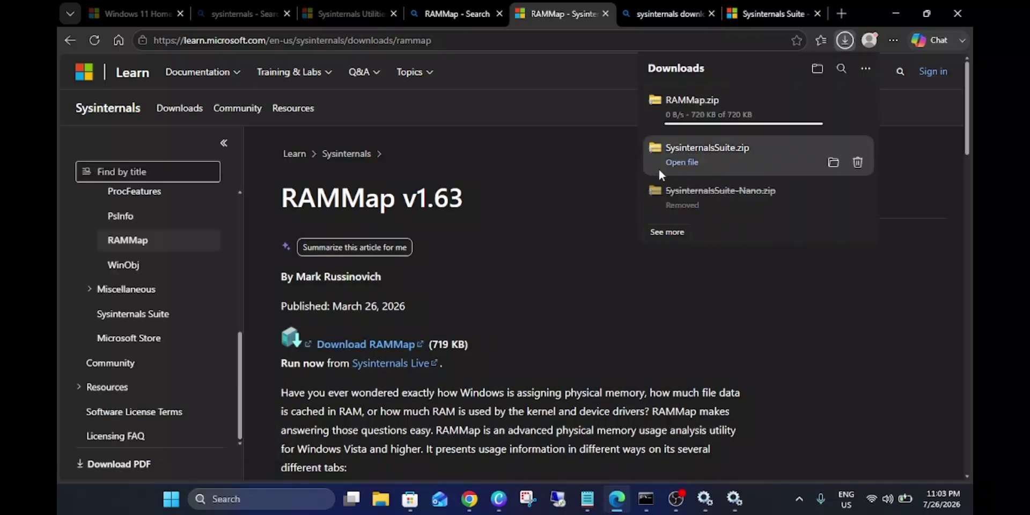
left_click(673, 119)
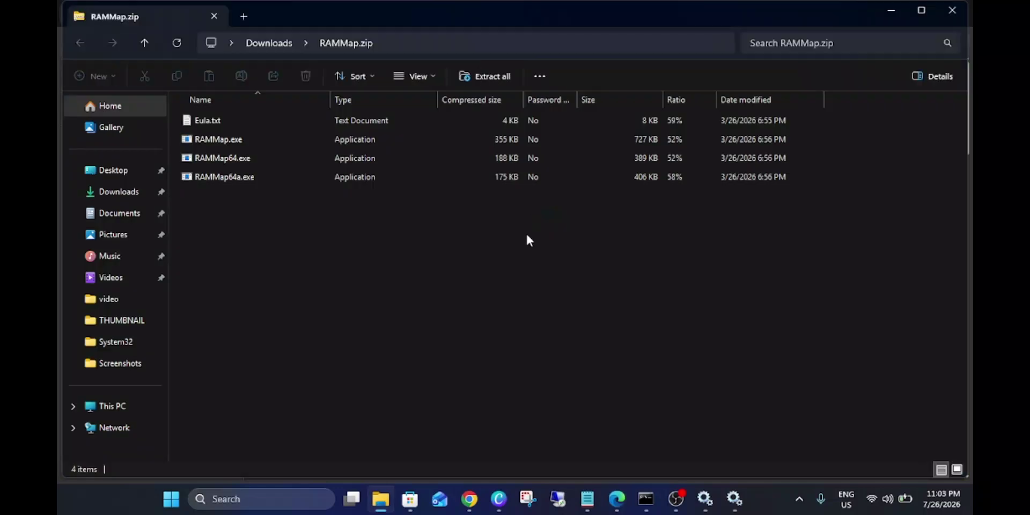
Step: Go up to the Downloads folder and extract RAMMap.zip into its own RAMMap folder
left_click(144, 44)
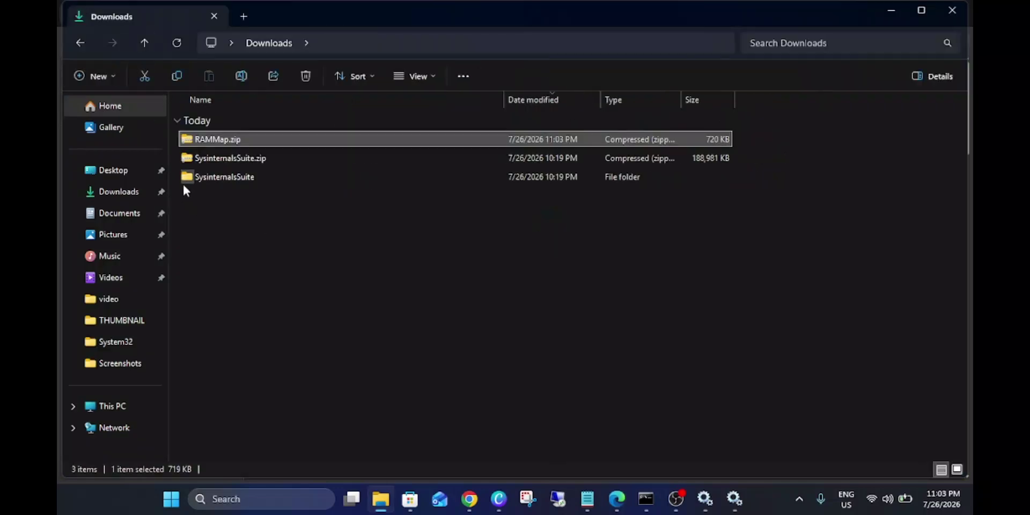
right_click(230, 142)
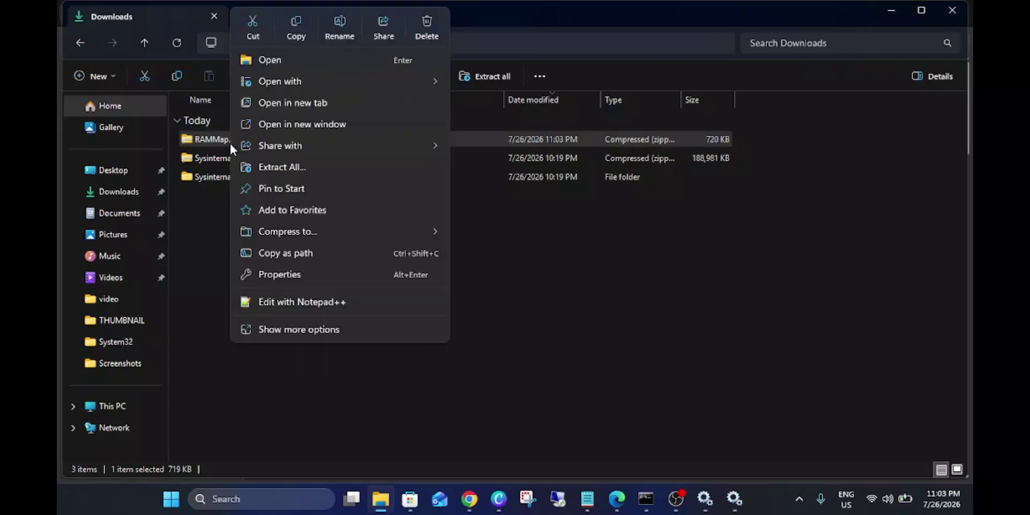
left_click(269, 165)
left_click(637, 381)
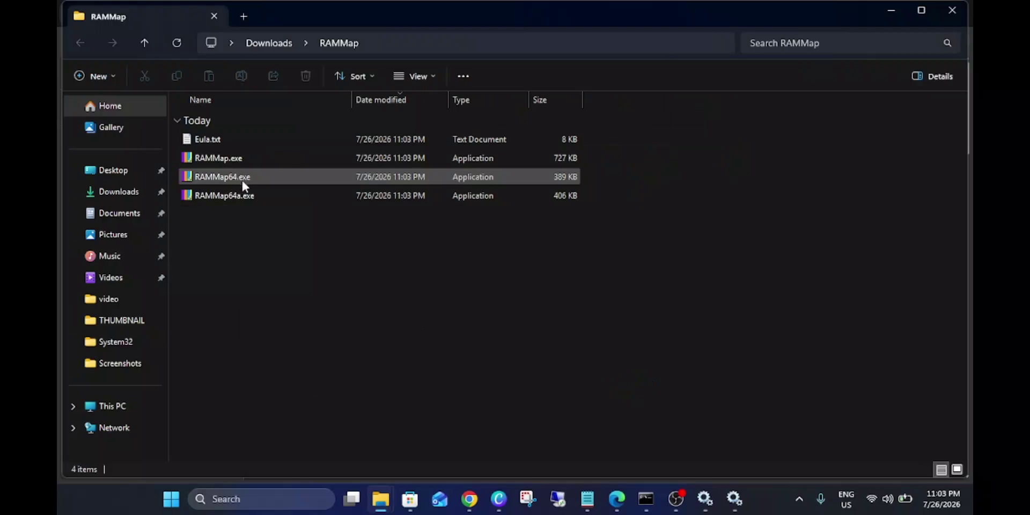
Step: Launch RAMMap64.exe, accept its license agreement and clear the File Explorer windows from the desktop
double_click(242, 183)
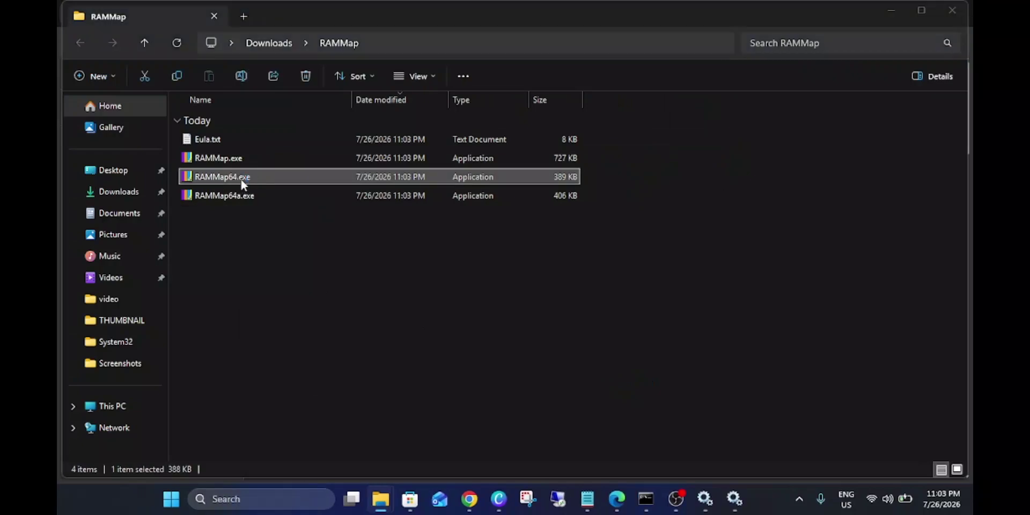
left_click(447, 388)
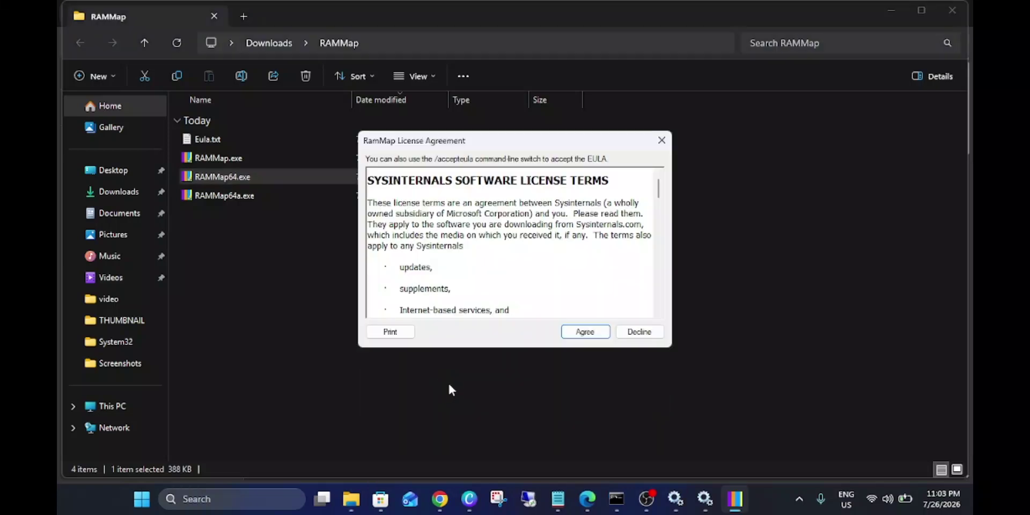
left_click(587, 332)
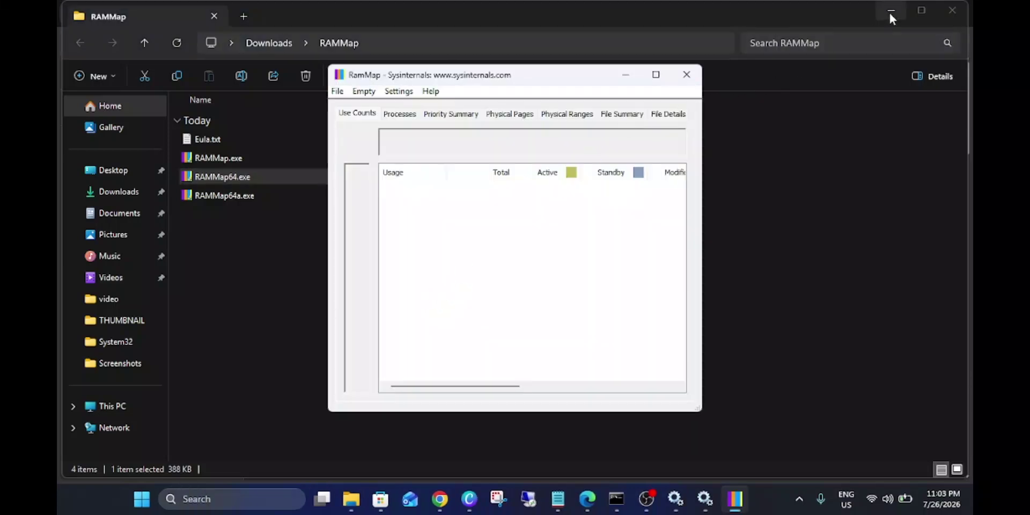
key("alt+Up")
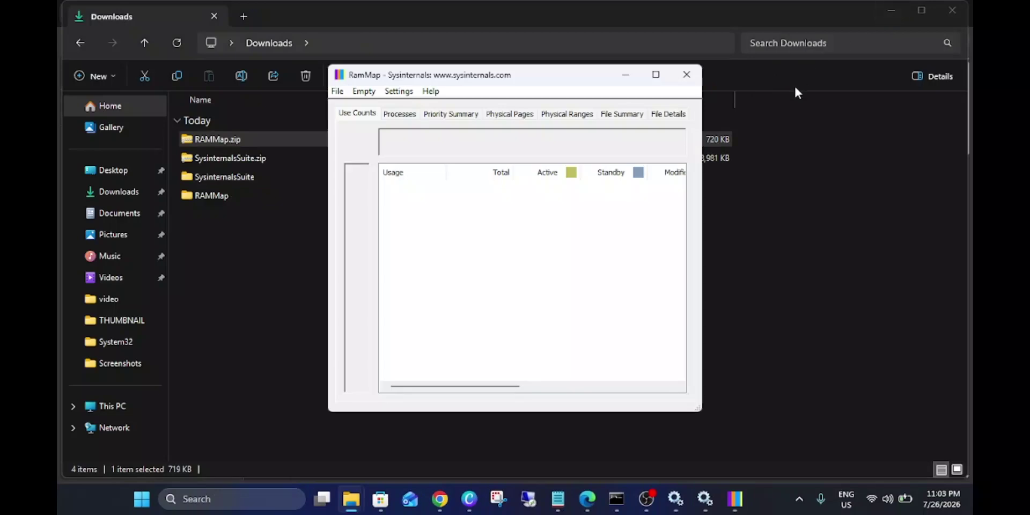
left_click(940, 14)
left_click(899, 11)
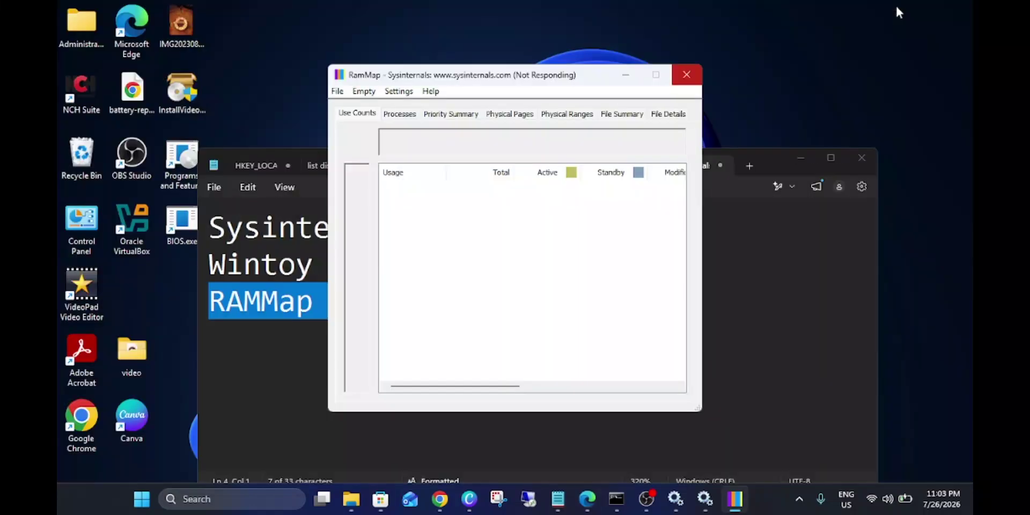
Step: Open Task Manager maximized, examine the cached memory on the Performance page's Memory view, and minimize it
right_click(762, 506)
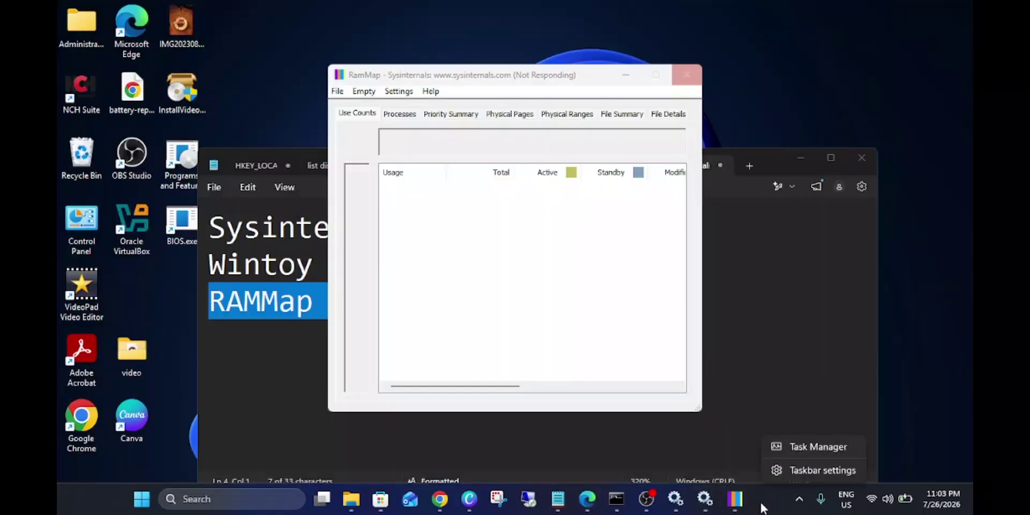
left_click(792, 453)
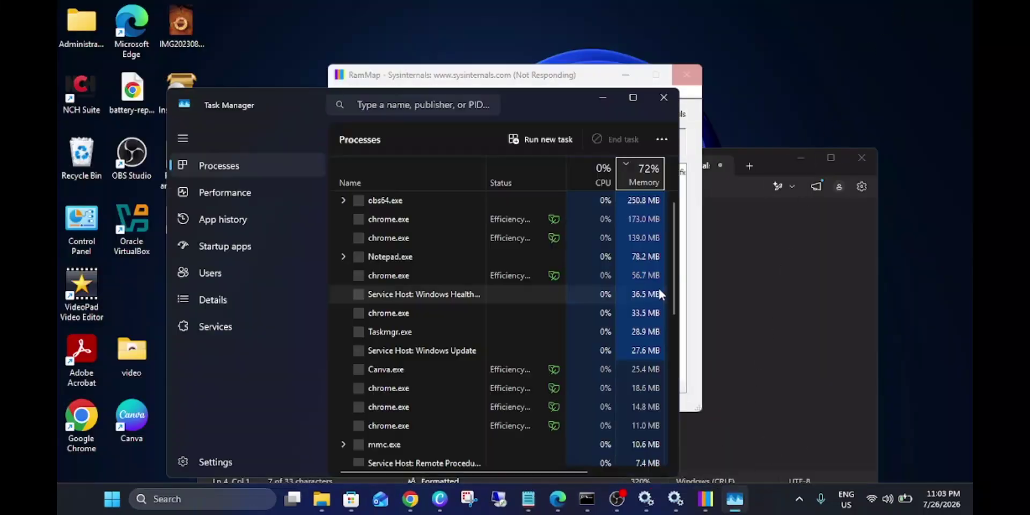
left_click(634, 100)
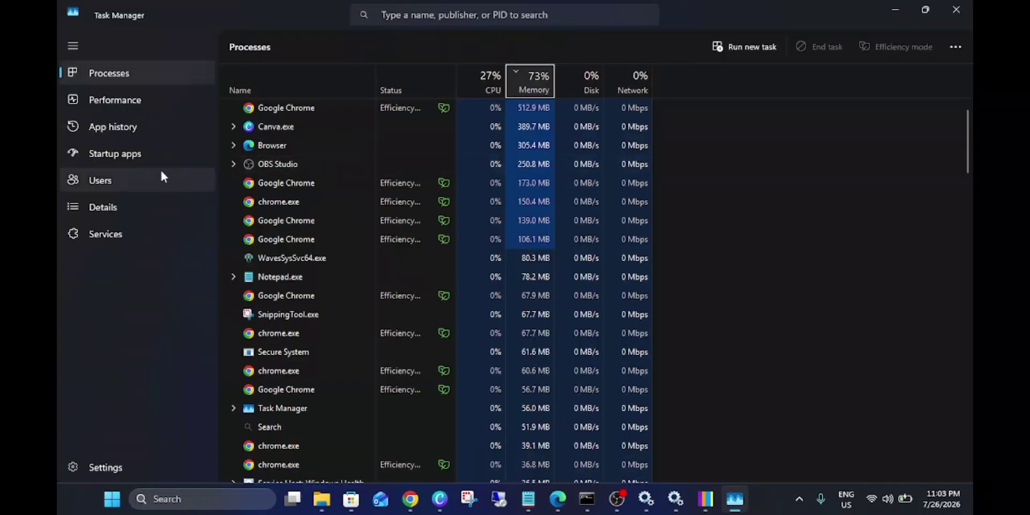
left_click(139, 101)
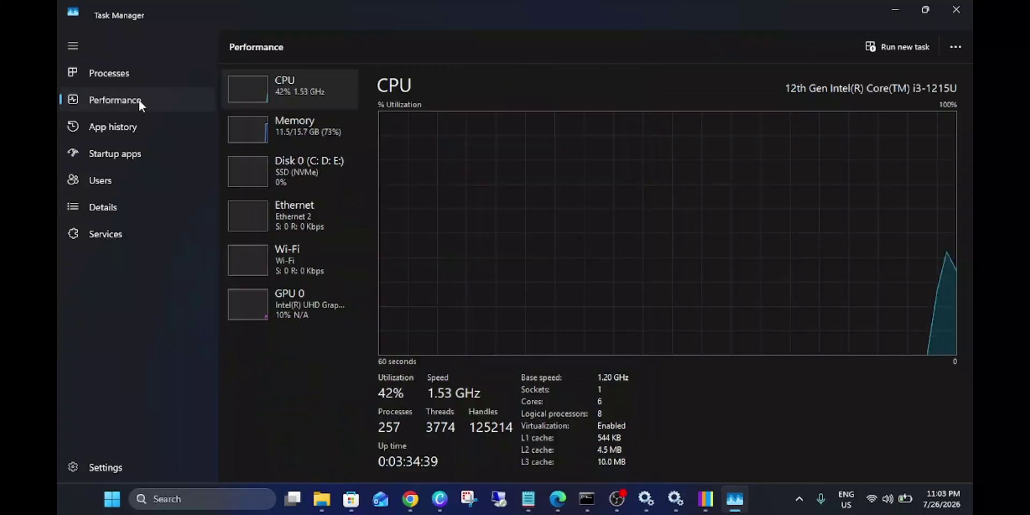
left_click(330, 142)
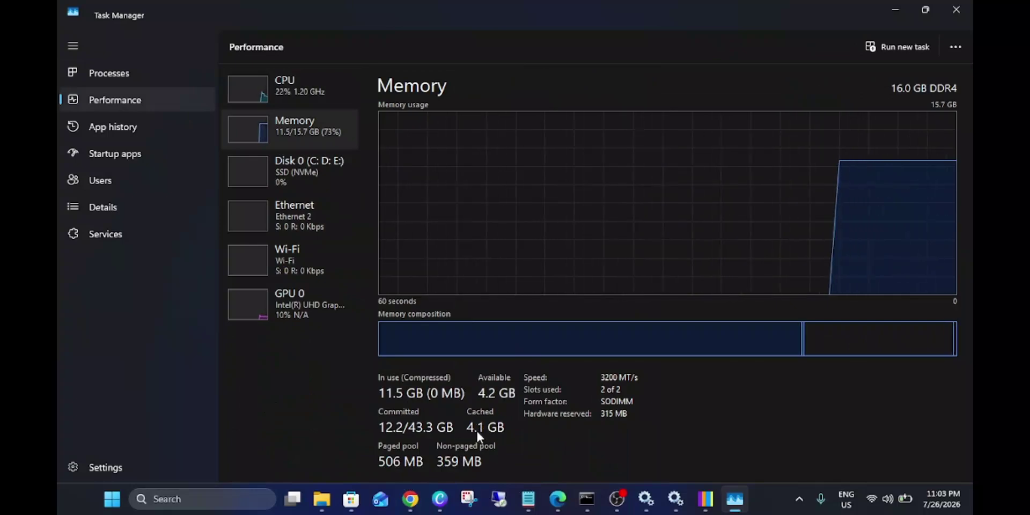
left_click(897, 10)
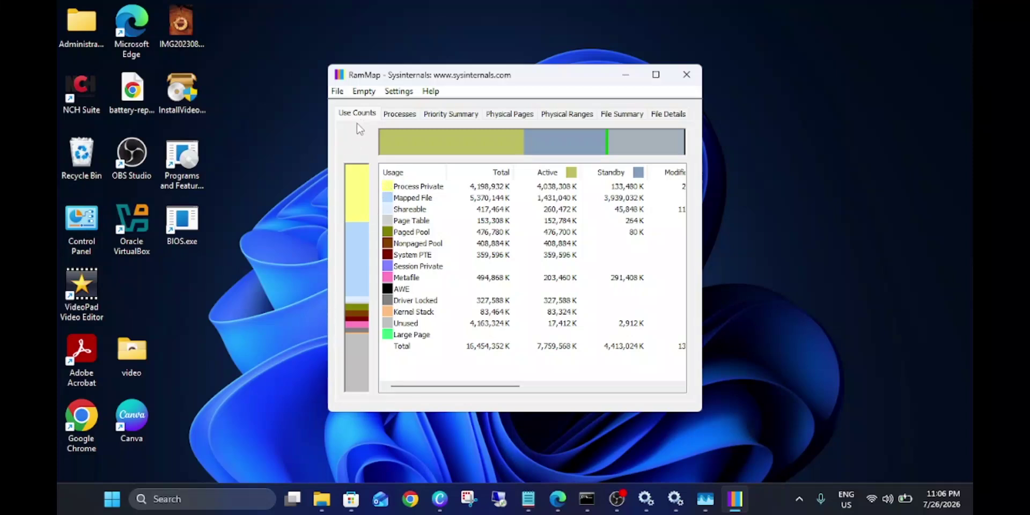
Step: Empty the standby list in RAMMap
left_click(364, 92)
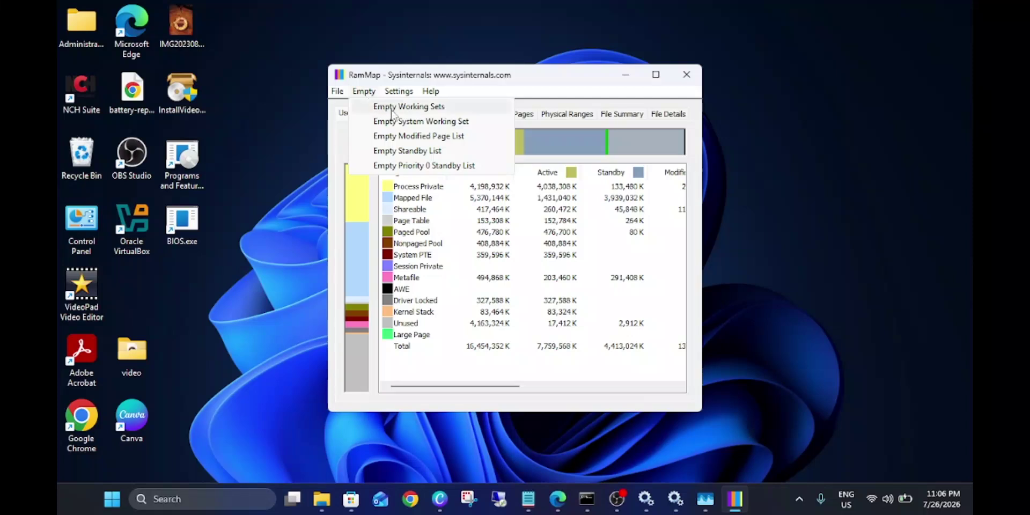
left_click(416, 152)
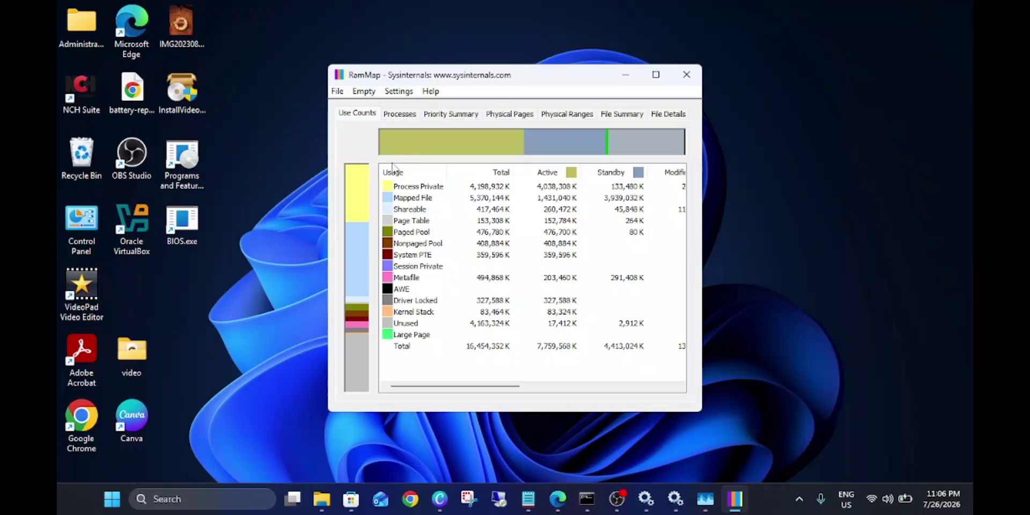
Step: Check the cached memory again in Task Manager's Memory view, and close both Task Manager and RAMMap
left_click(705, 504)
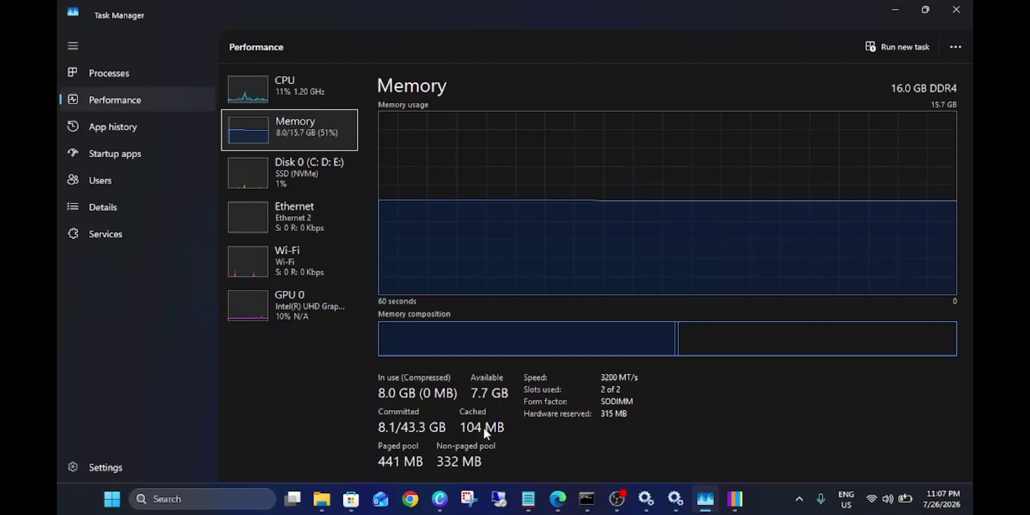
left_click(956, 10)
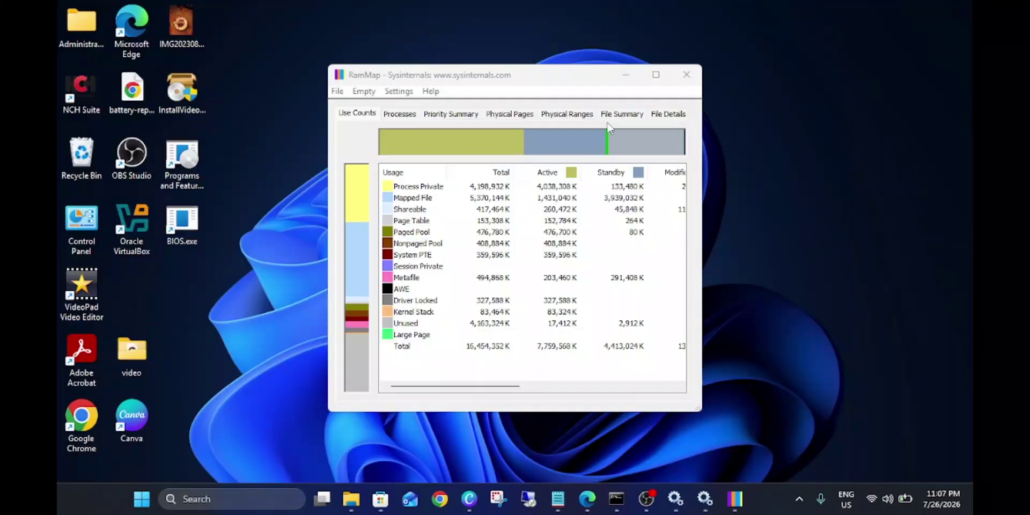
left_click(686, 74)
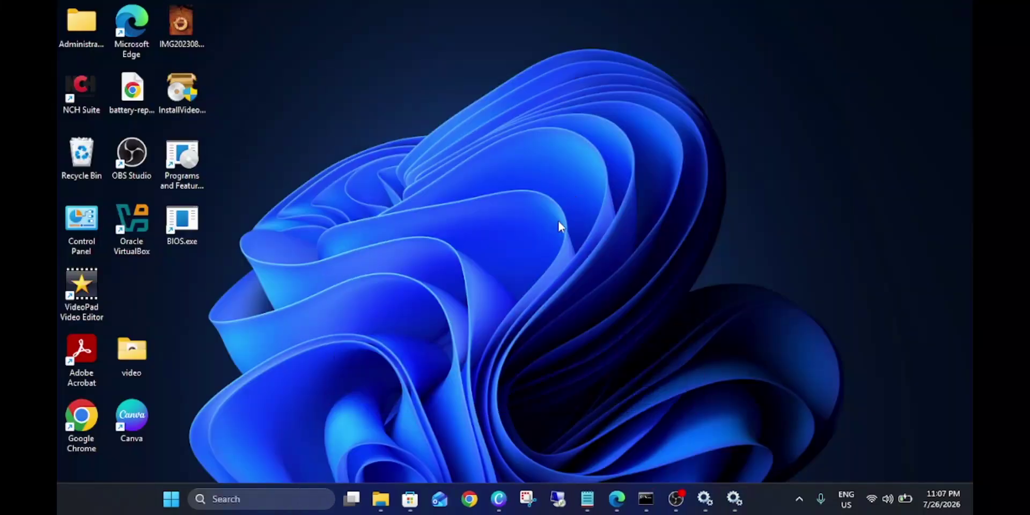